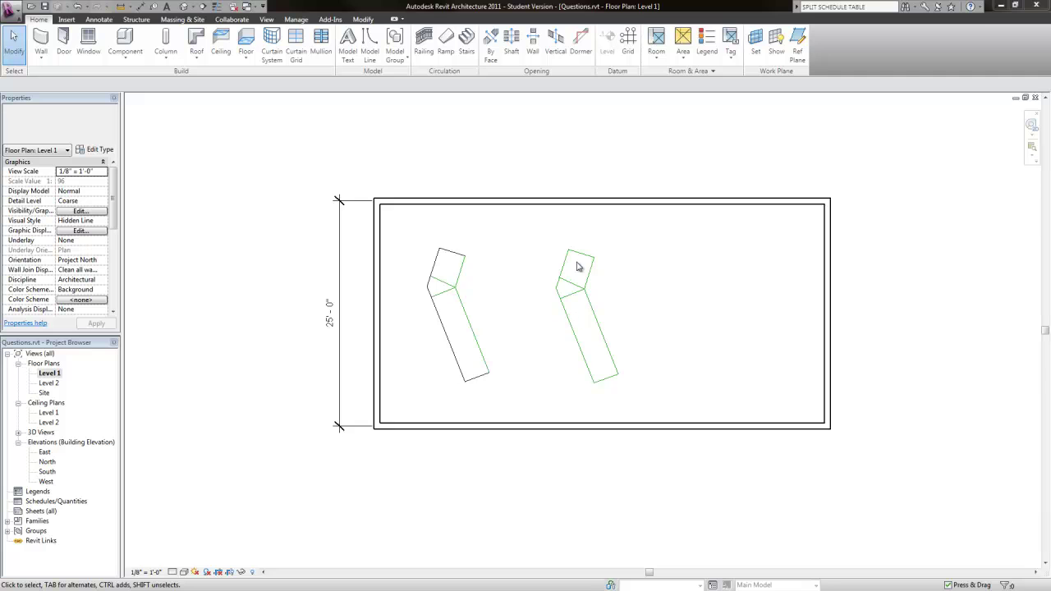
Step: Copy the green bent outline horizontally about 7' 8 1/2" to the right of the original
left_click_drag(538, 234, 636, 397)
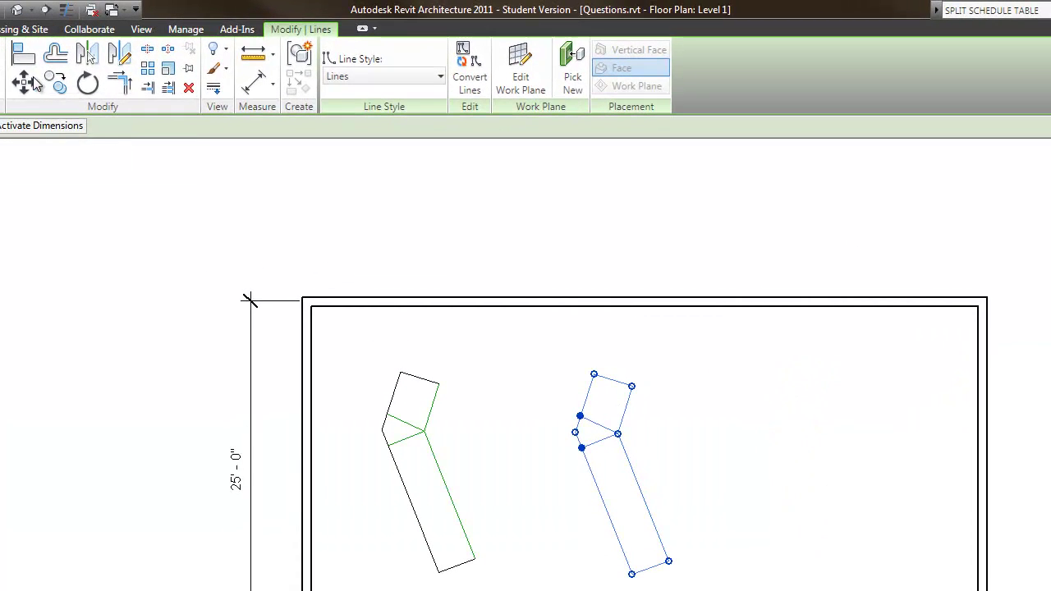
left_click(56, 85)
left_click(617, 434)
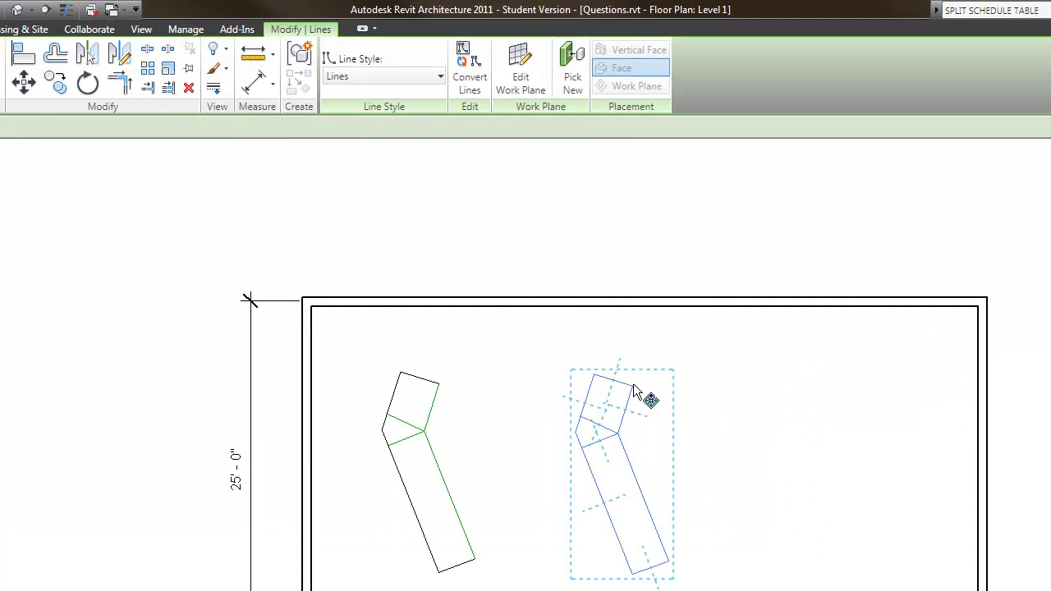
left_click(629, 384)
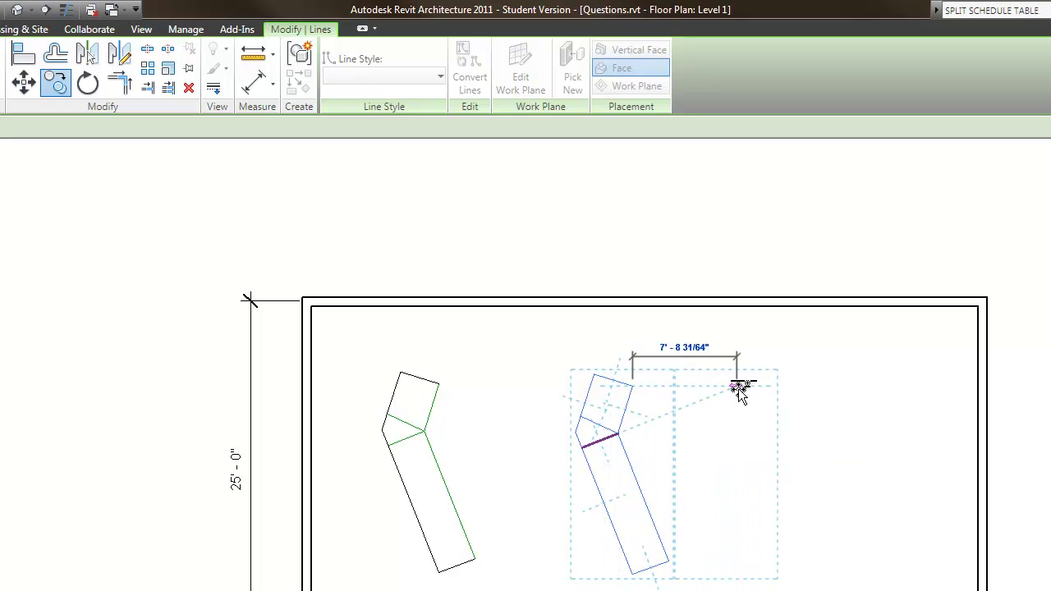
left_click(737, 386)
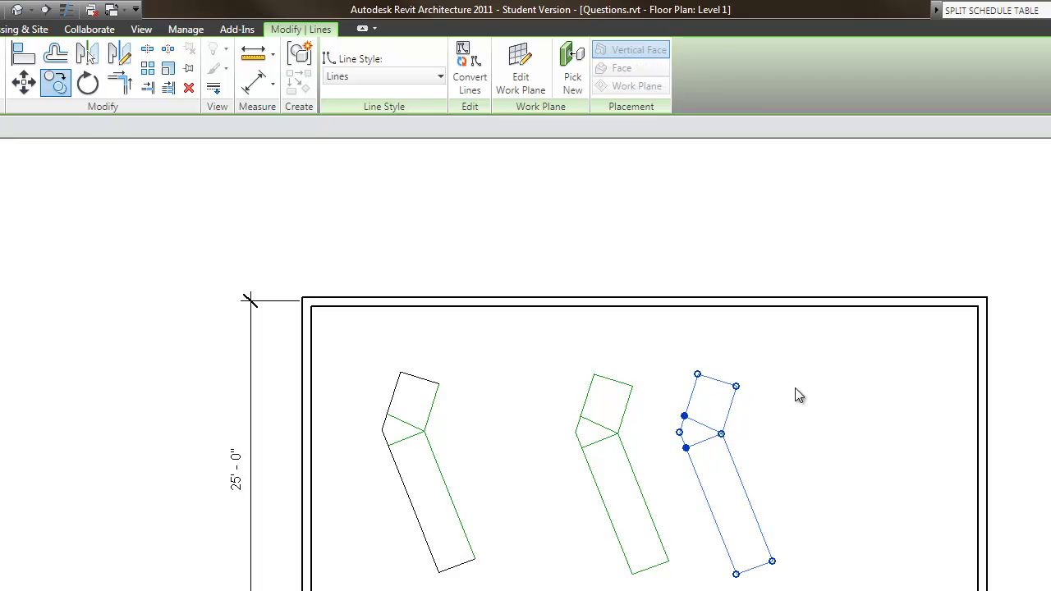
Step: Place another copy of the newly copied bent outline about 9' 6" farther right, aligned horizontally
left_click(56, 83)
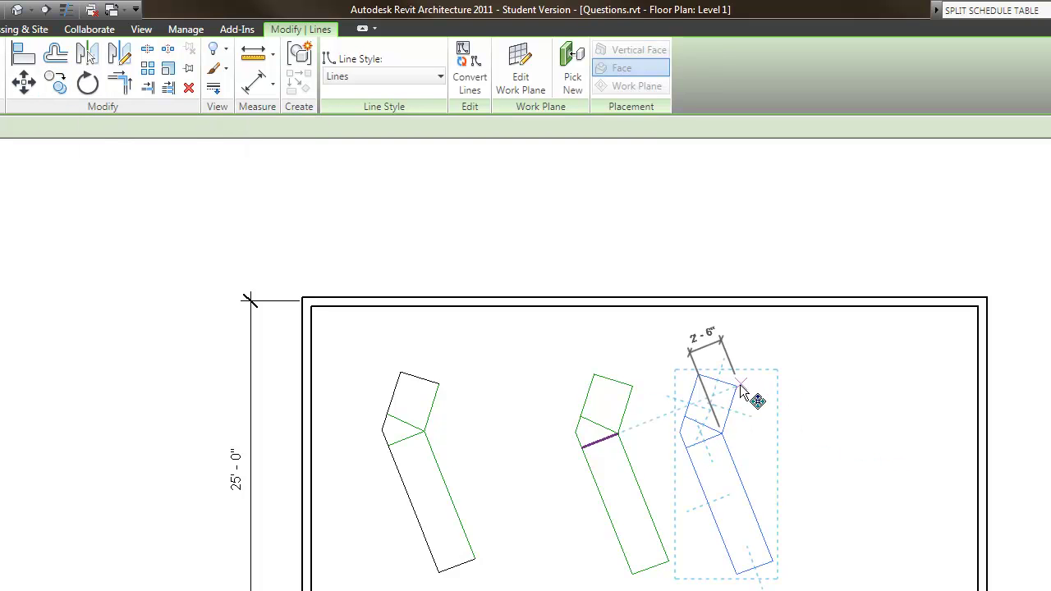
left_click(862, 403)
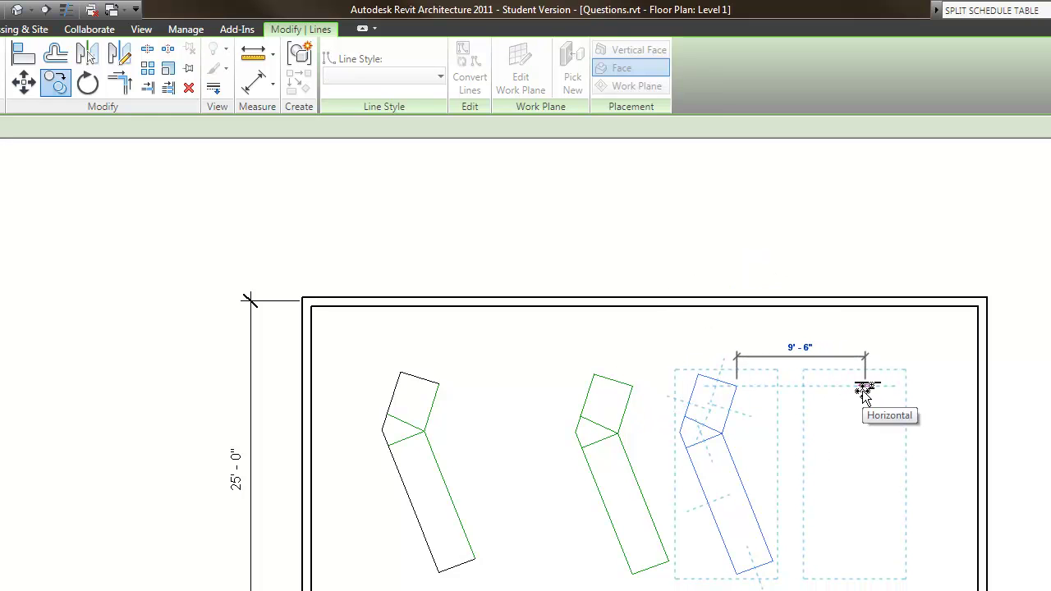
left_click(862, 394)
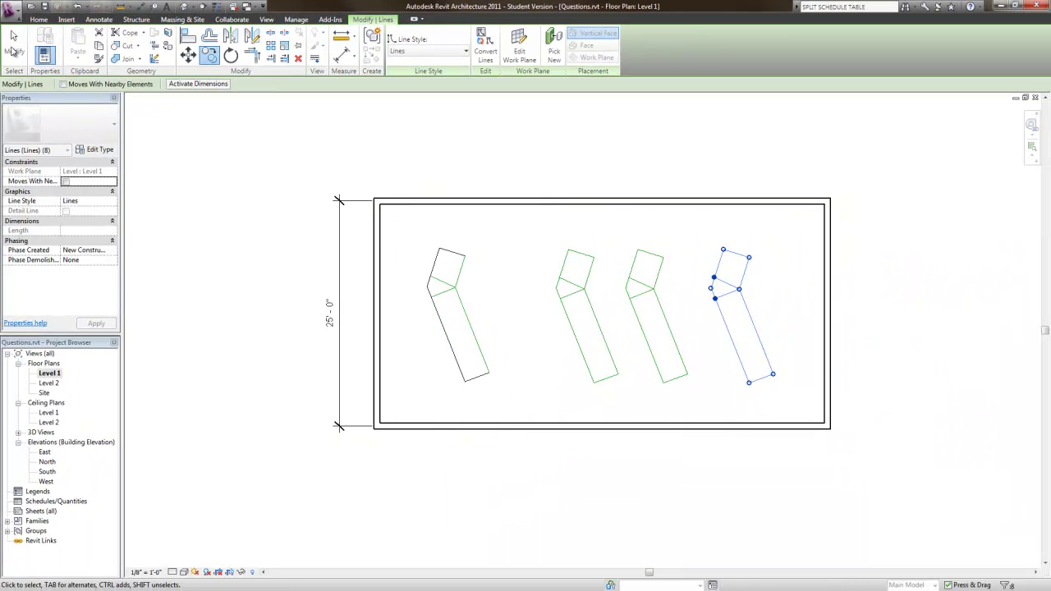
left_click(14, 51)
Step: Draw a model line through the first green outline's long leg, from its bottom edge's midpoint to the lower joint line's midpoint
scroll(634, 314, "up", 2)
scroll(633, 314, "up", 2)
left_click(576, 297)
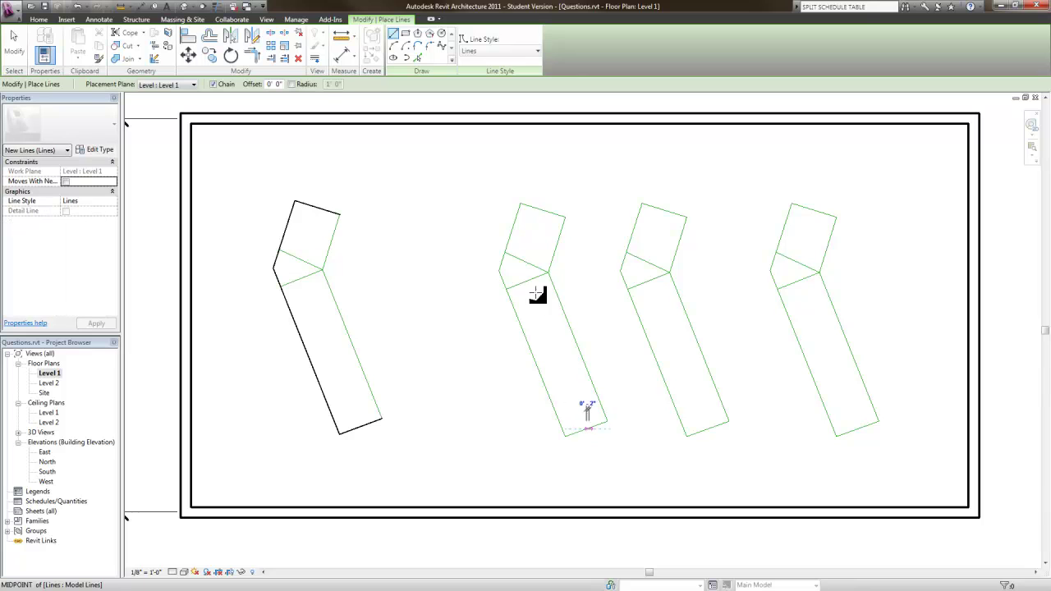
left_click(567, 434)
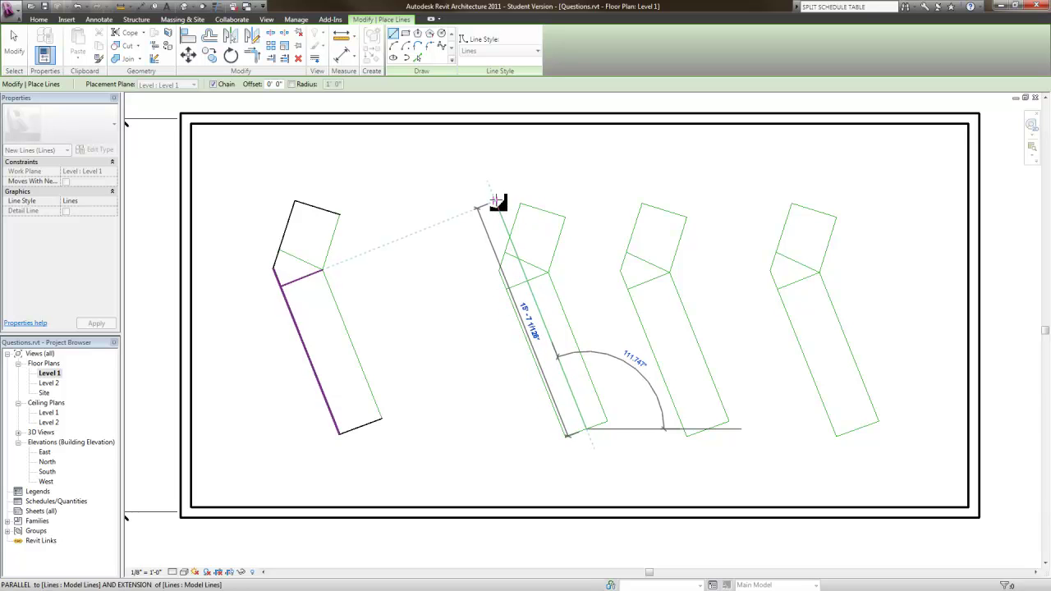
right_click(526, 283)
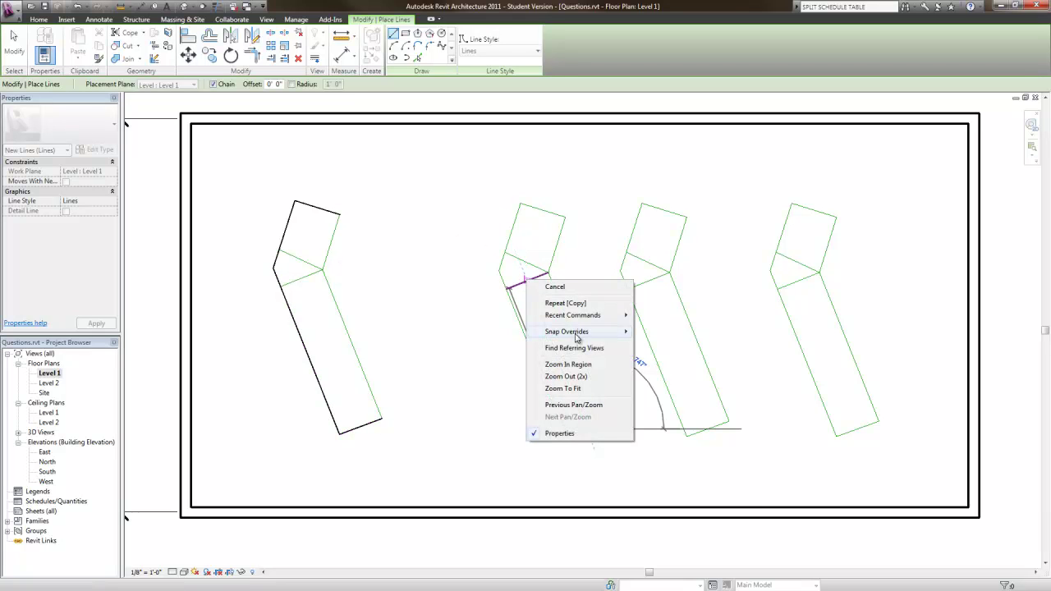
mouse_move(579, 335)
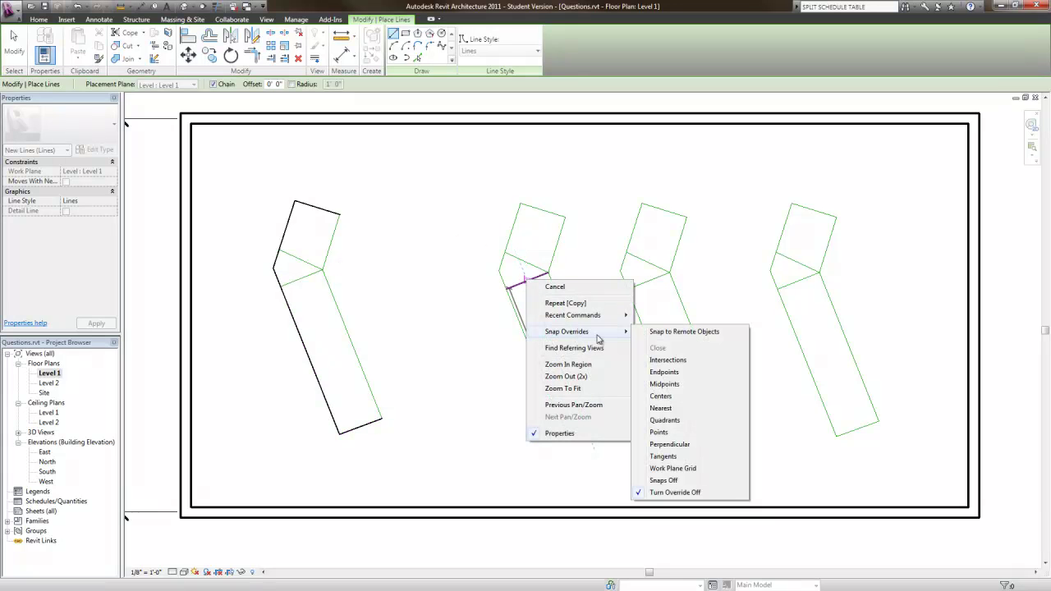
left_click(664, 384)
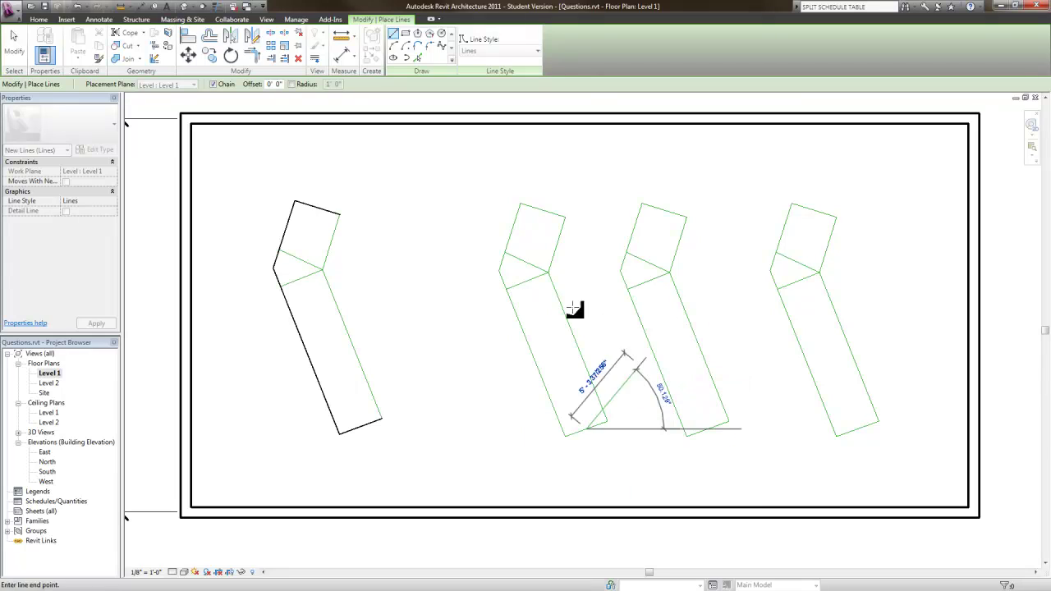
left_click(530, 282)
key("Escape")
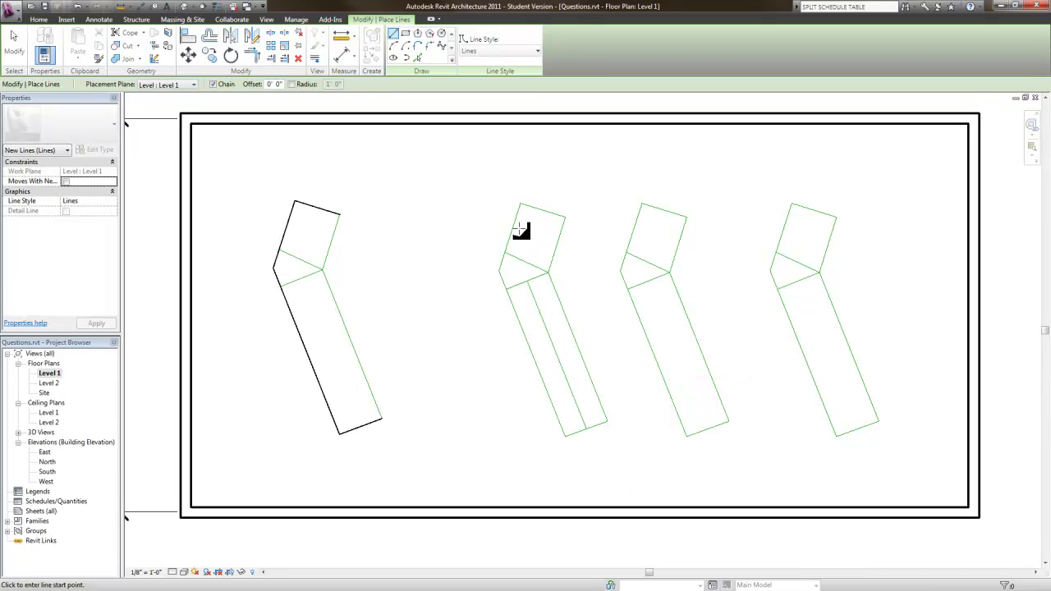
Step: Extend the long leg's centerline through the joint to the outer left edge of the short upper leg
left_click(272, 59)
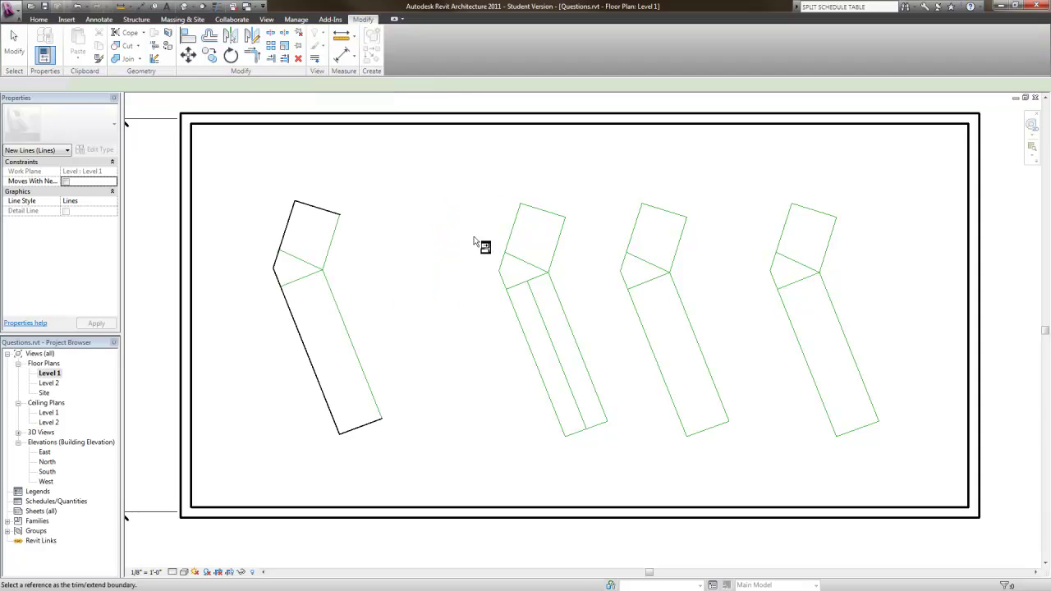
left_click(508, 255)
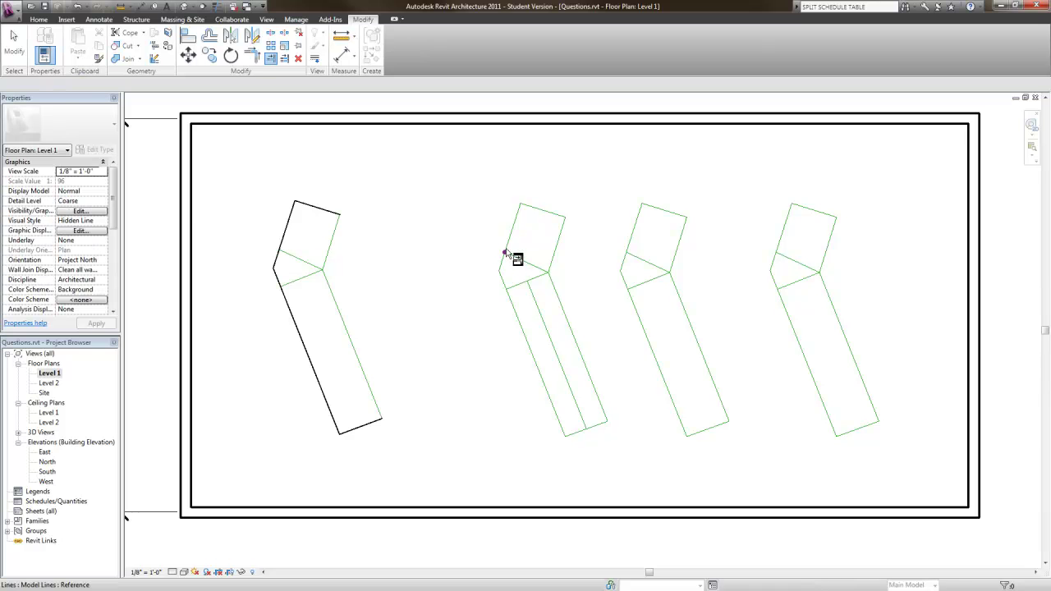
left_click(534, 293)
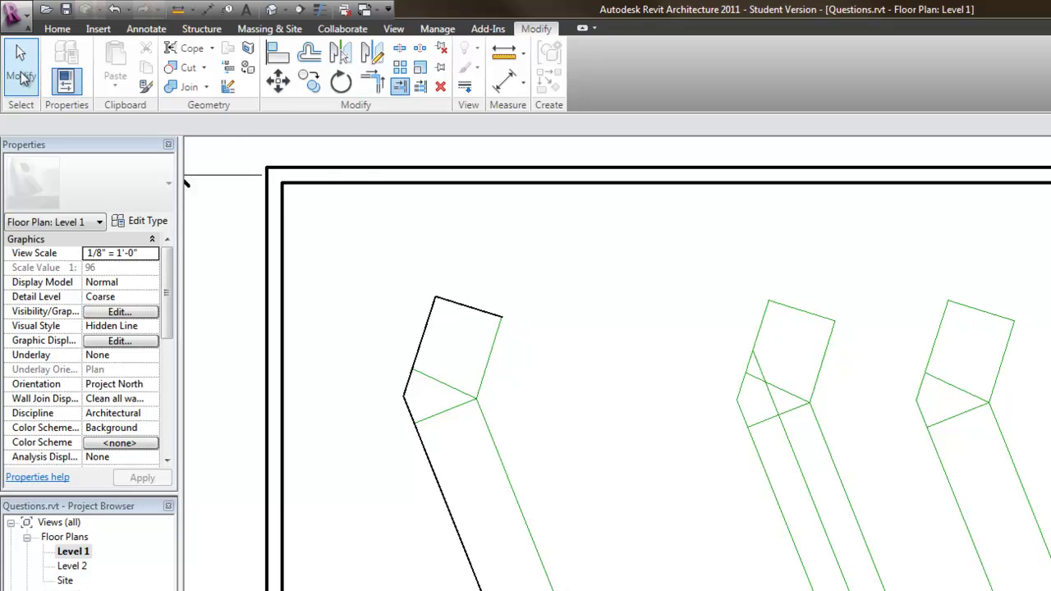
left_click(21, 64)
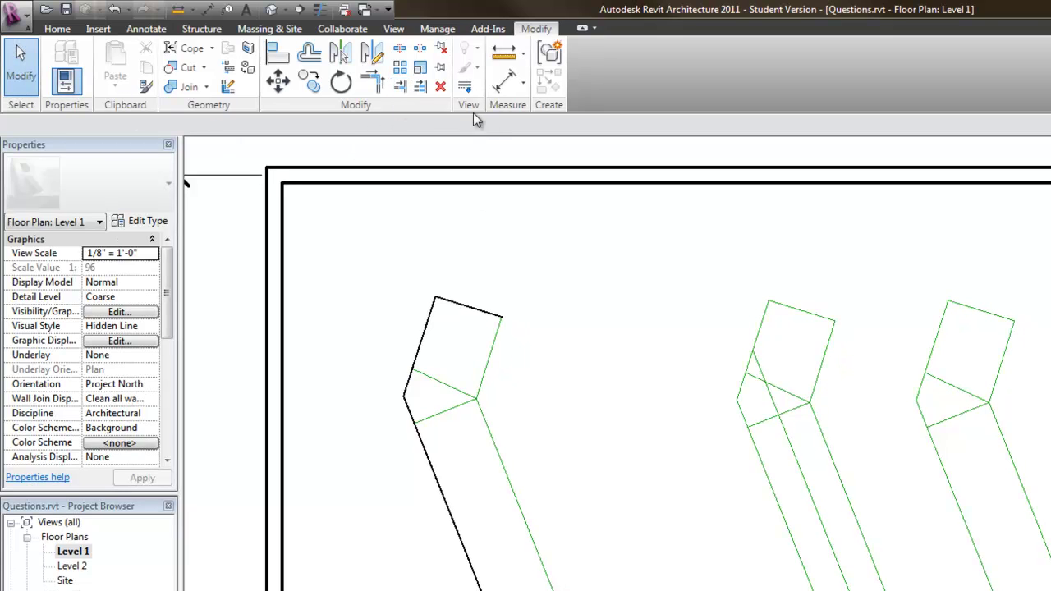
Step: Draw a model line through the short upper leg, from its top edge's midpoint to the upper joint line's midpoint
left_click(58, 29)
left_click(546, 66)
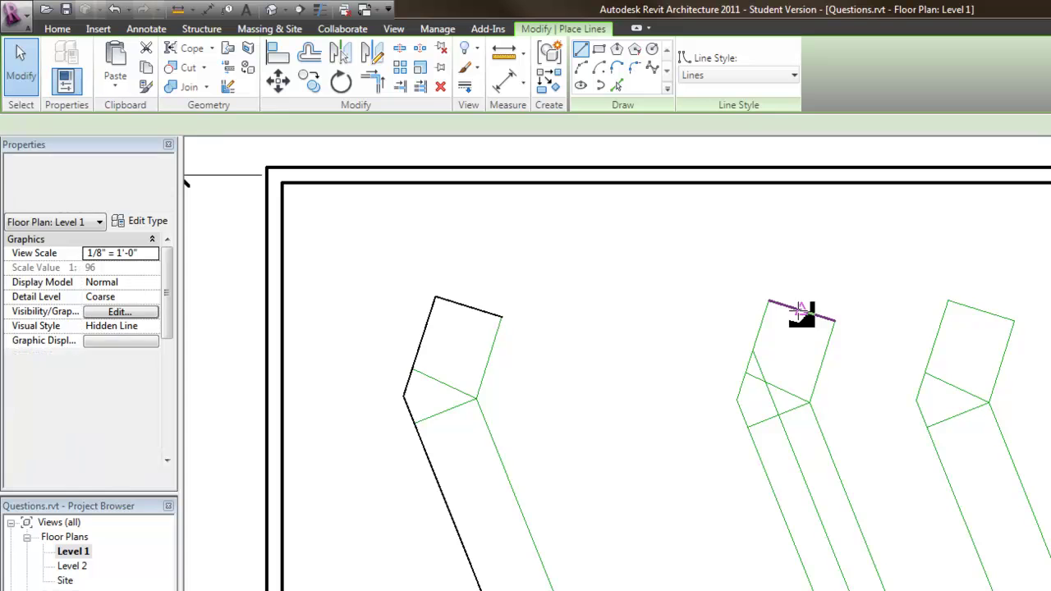
left_click(804, 313)
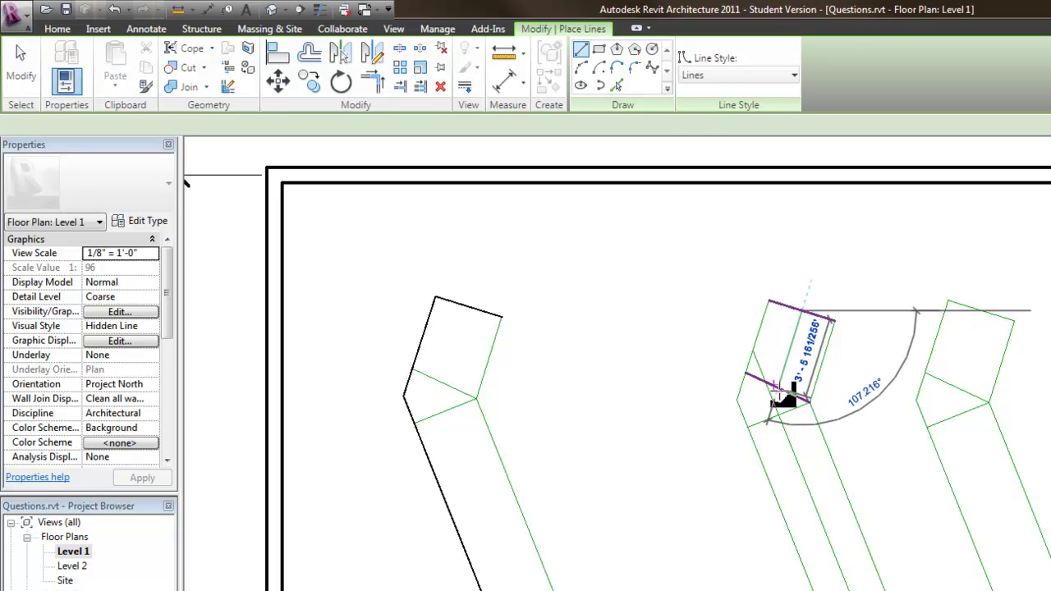
right_click(782, 397)
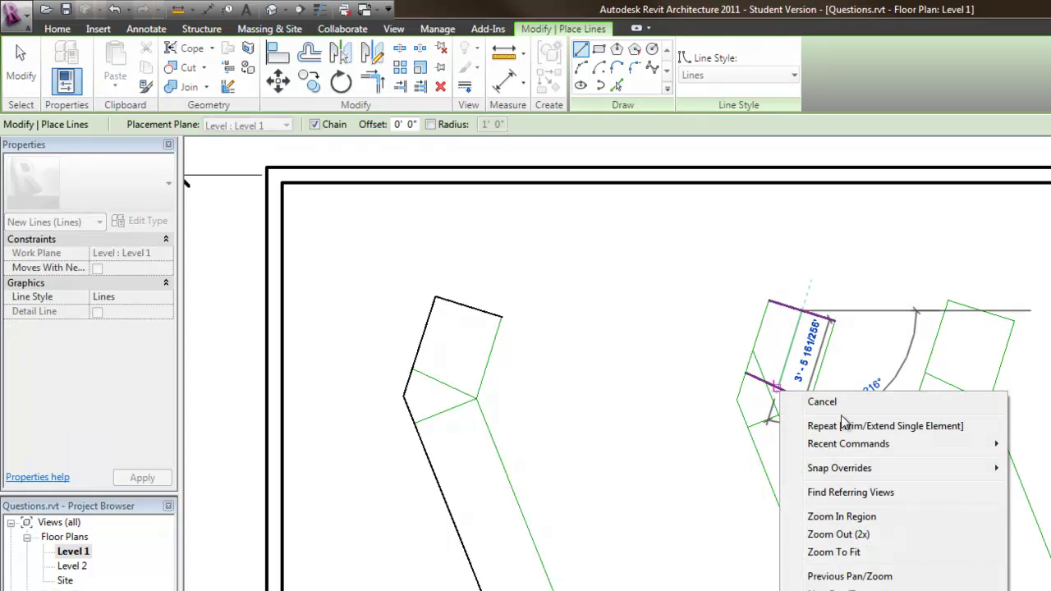
mouse_move(841, 472)
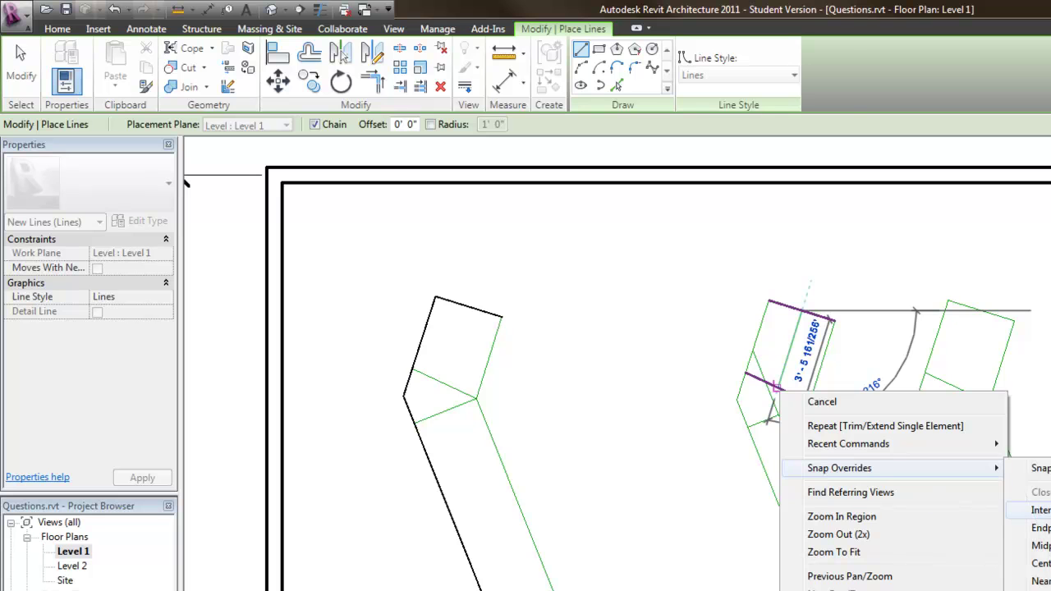
left_click(1040, 545)
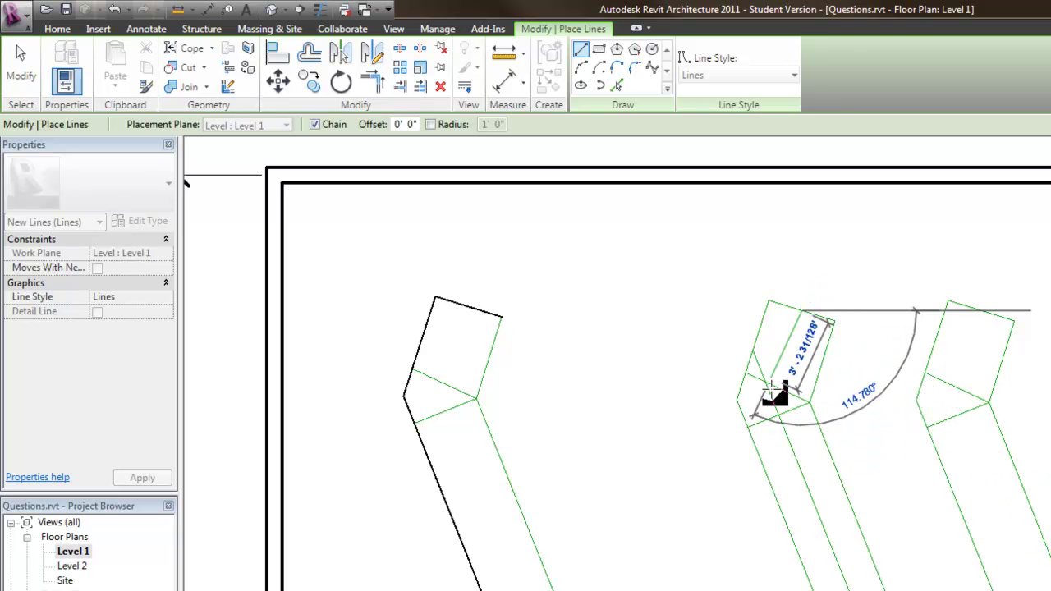
left_click(778, 388)
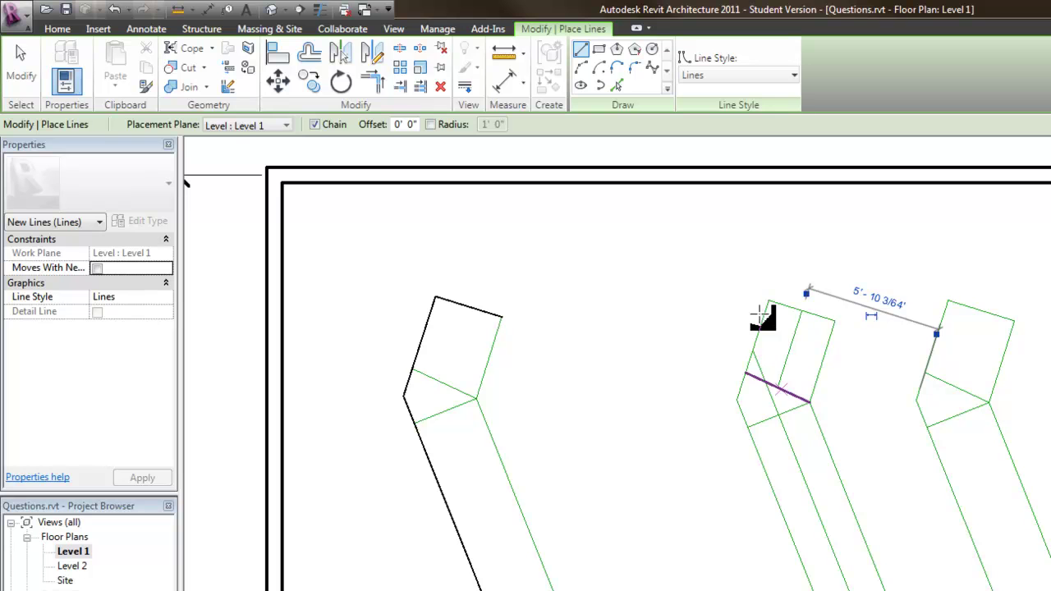
left_click(14, 76)
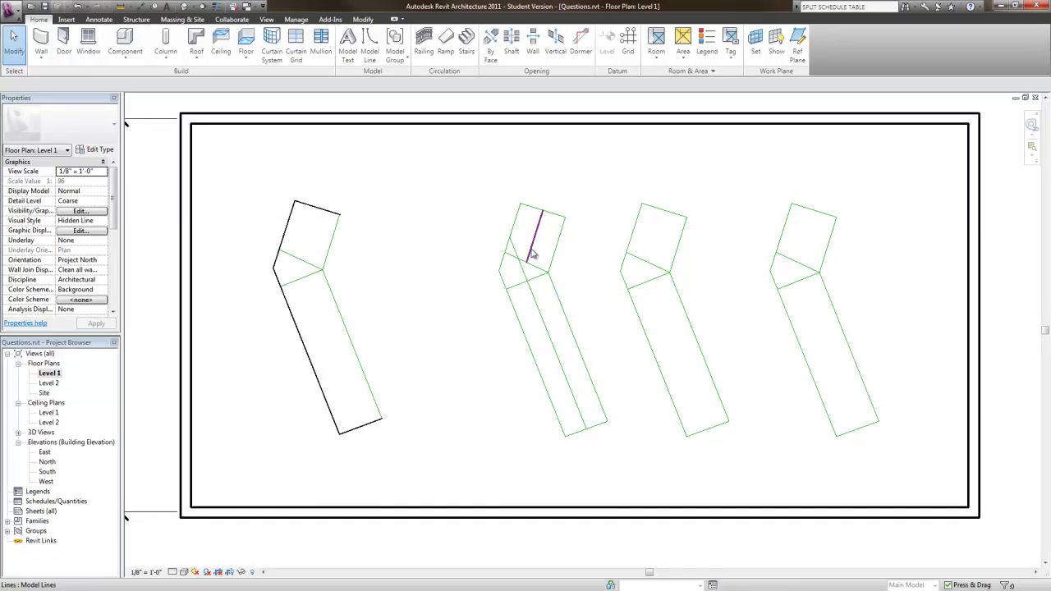
Step: Extend the short upper leg's centerline through the joint to the outer left edge of the long leg
left_click(788, 375)
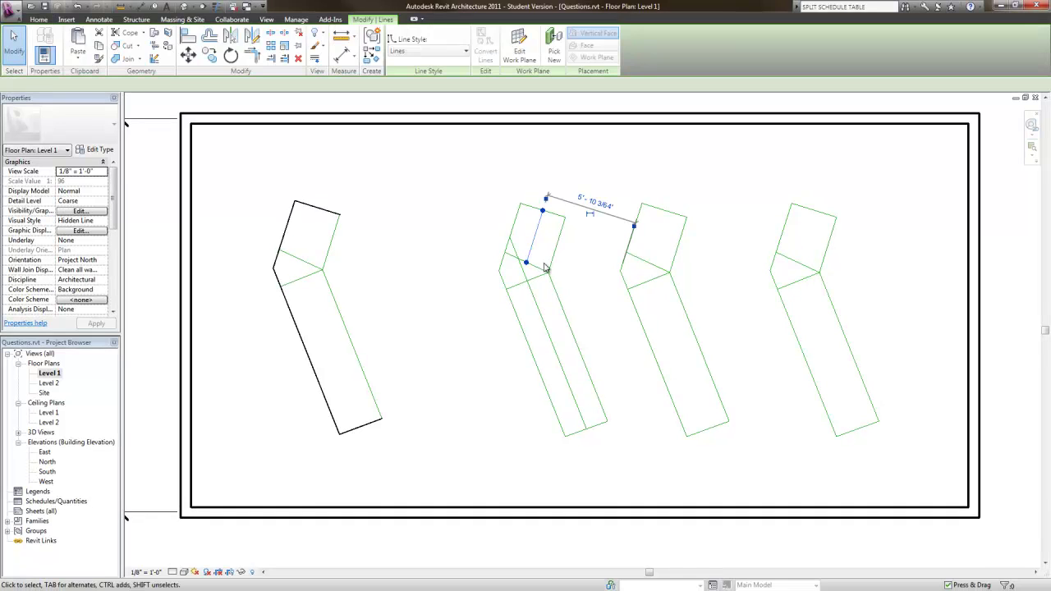
left_click(271, 60)
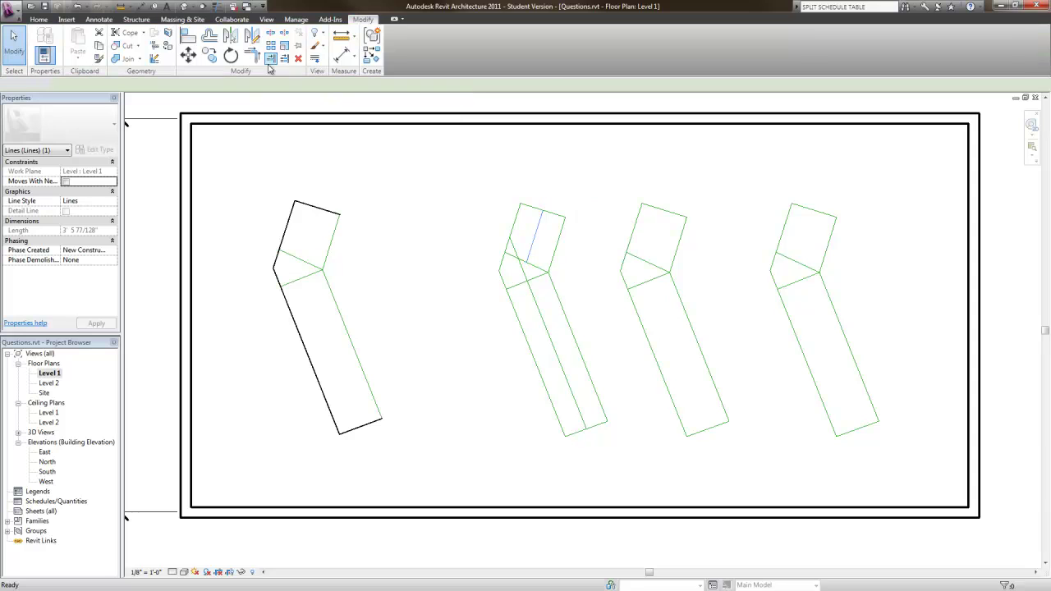
left_click(515, 310)
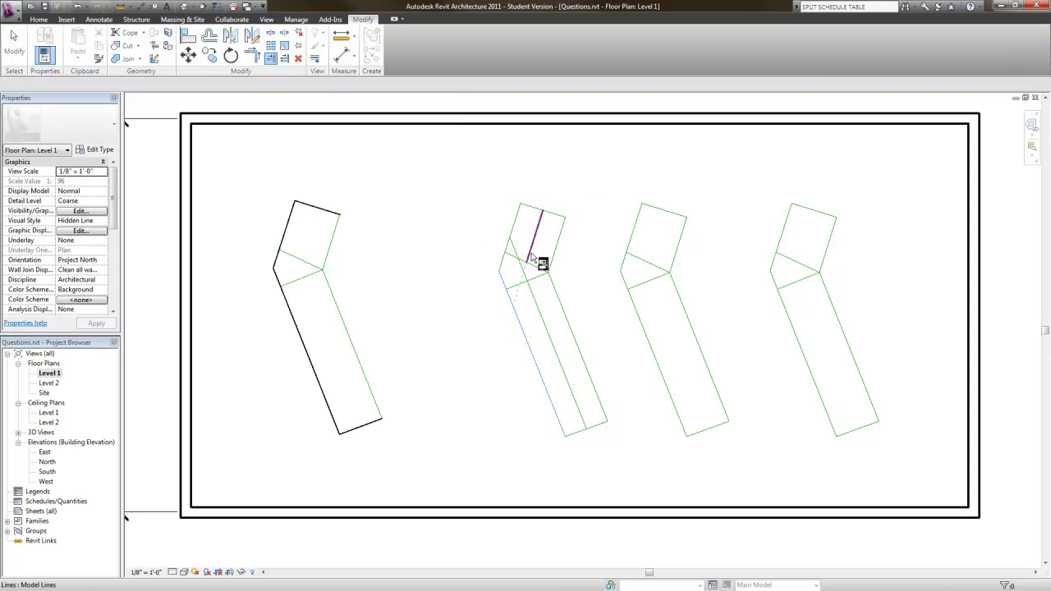
left_click(530, 258)
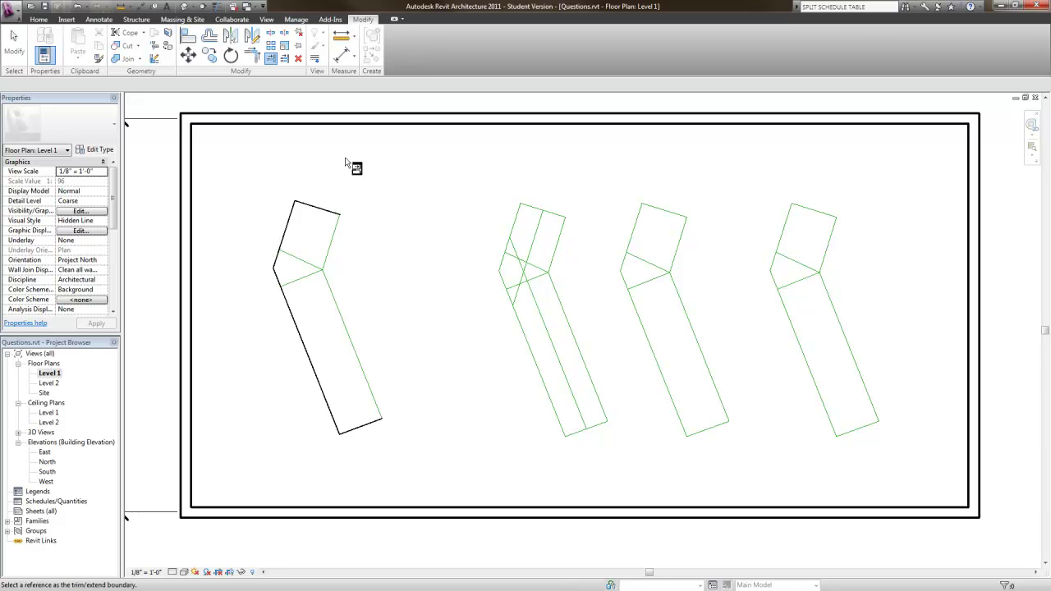
left_click(22, 55)
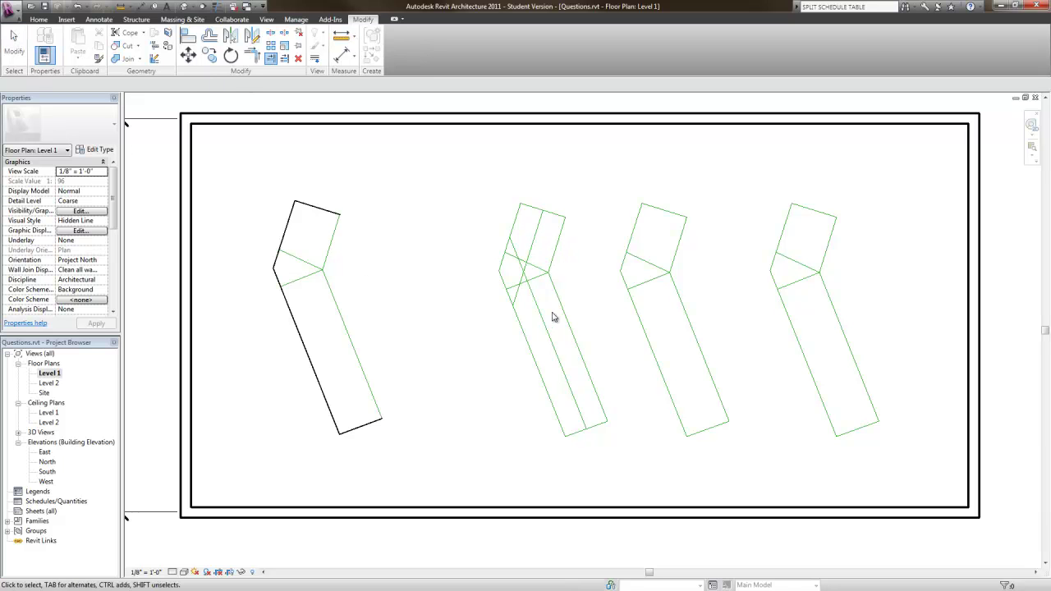
Step: Draw a small model-line circle centered on the intersection of the two leg centerlines
scroll(556, 287, "up", 4)
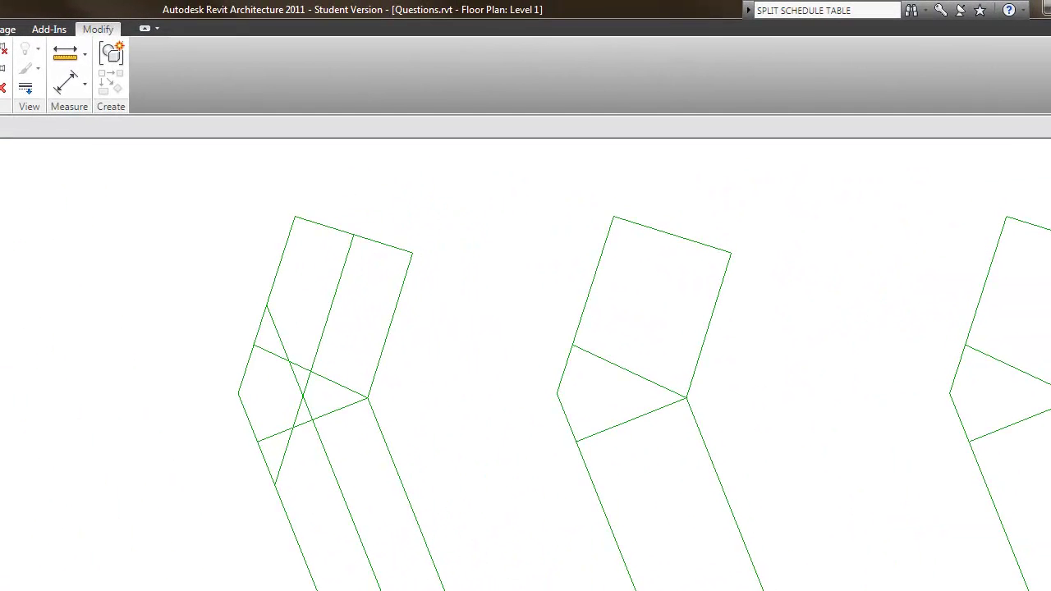
key("Escape")
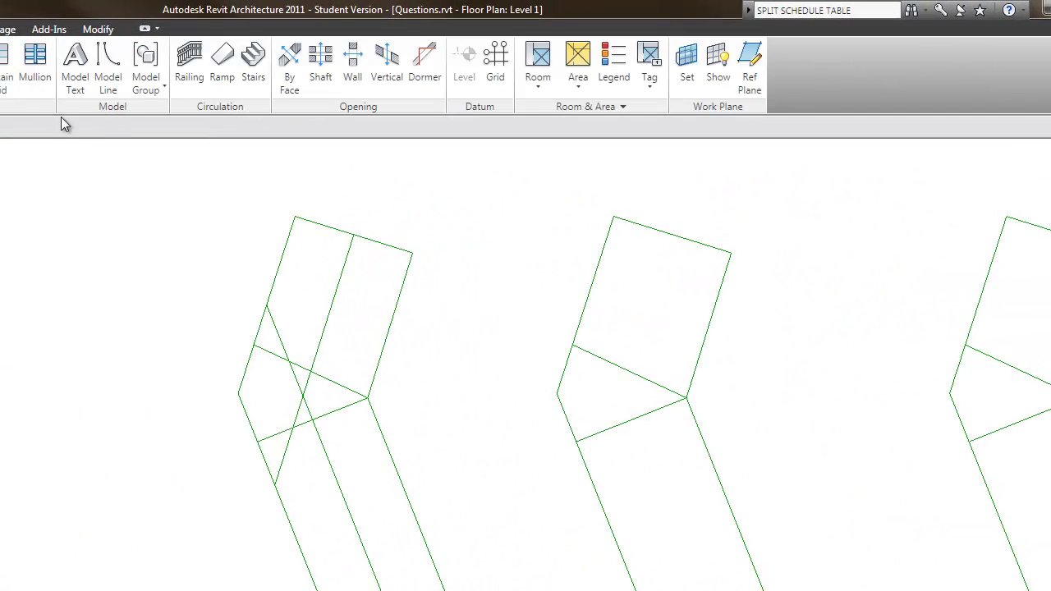
left_click(108, 76)
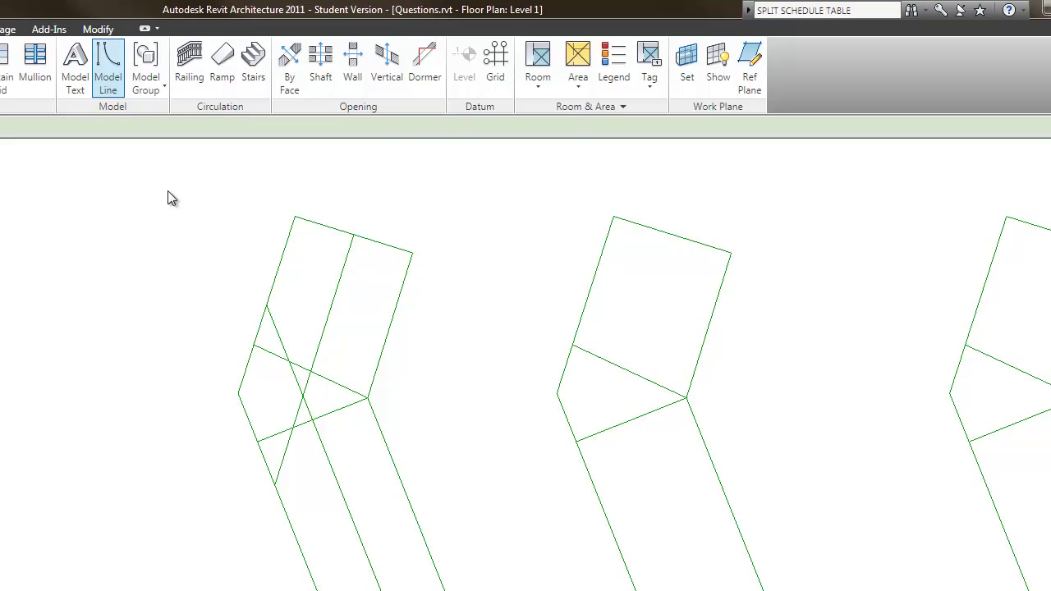
left_click(303, 396)
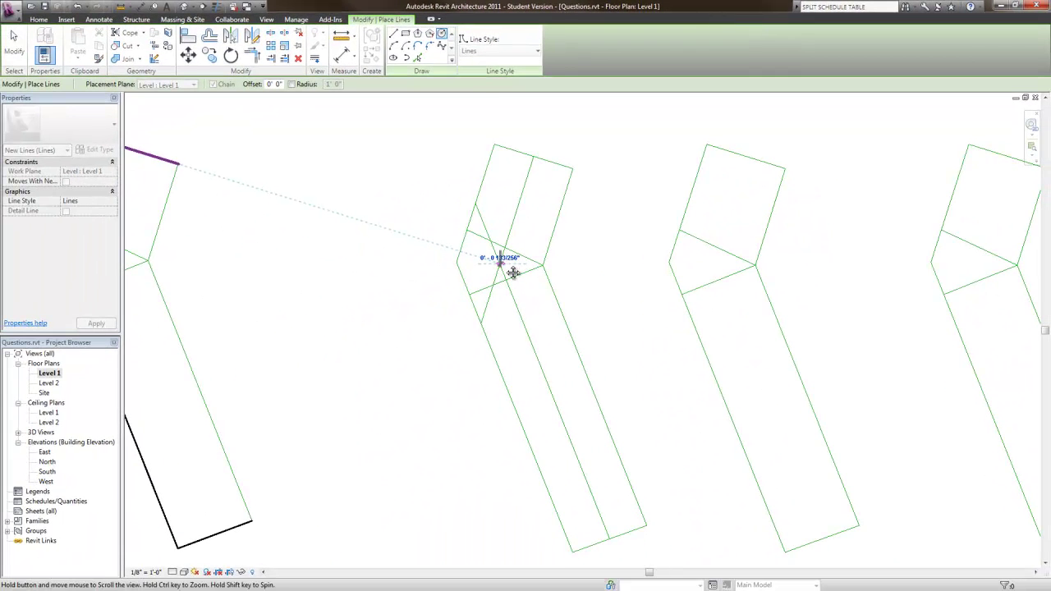
scroll(509, 267, "up", 4)
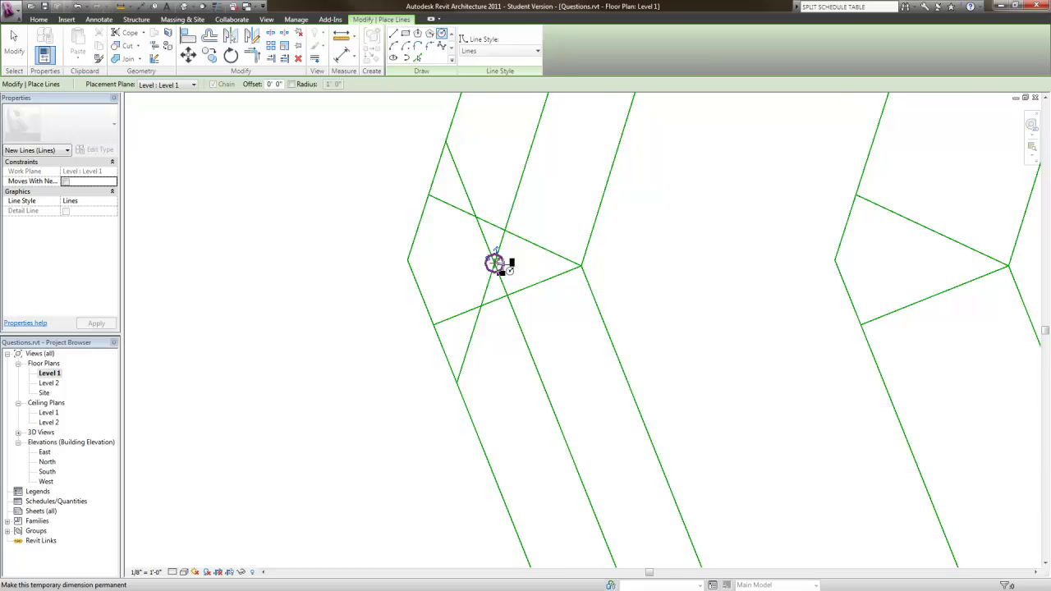
scroll(497, 263, "down", 3)
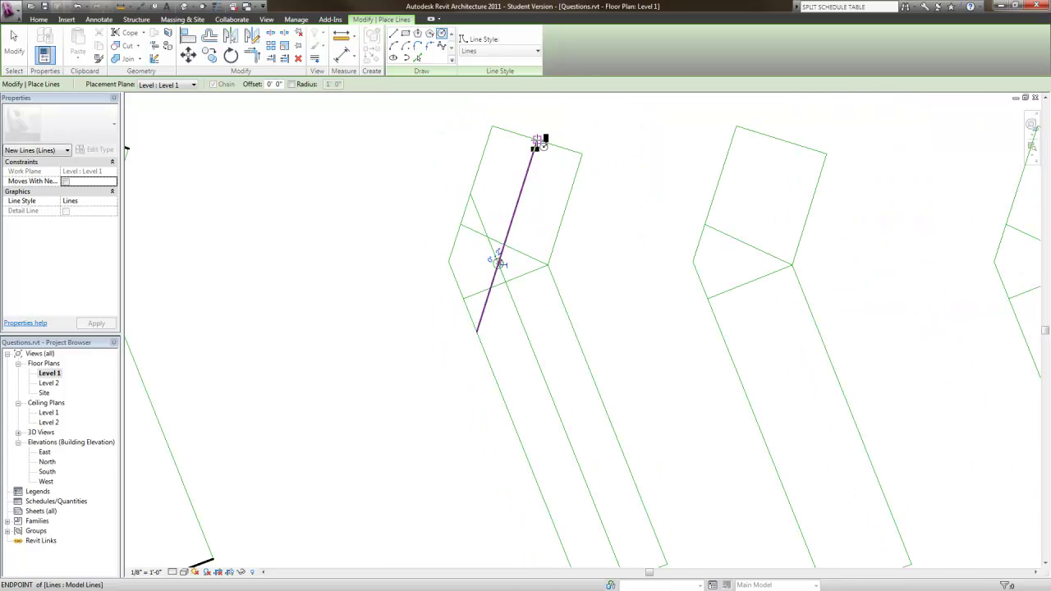
Step: Draw small model-line circles centered on the outer ends of the two leg centerlines, at the outline's top and bottom edge midpoints
left_click(536, 144)
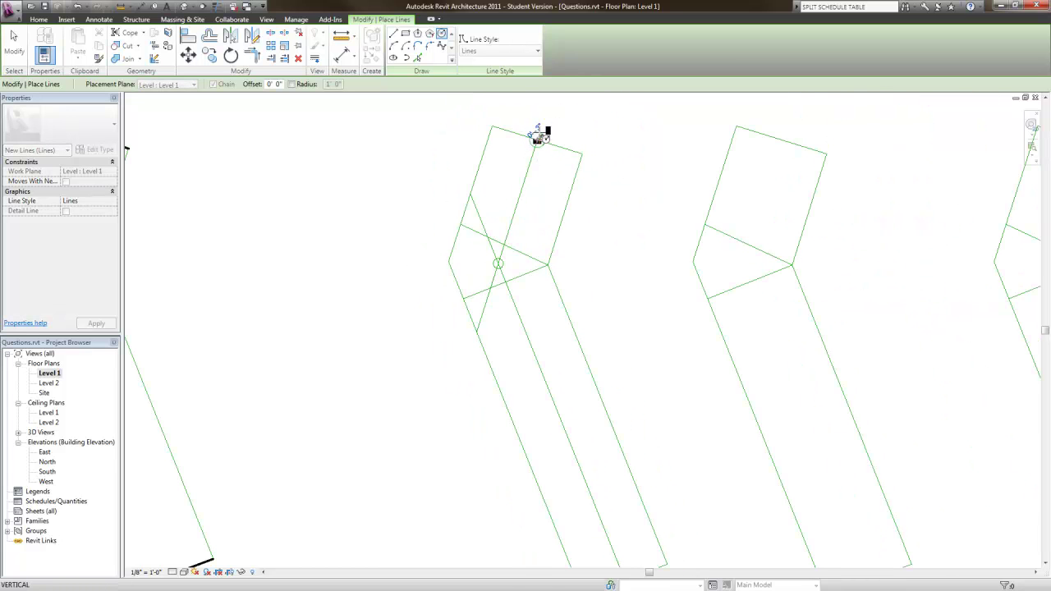
scroll(542, 164, "down", 3)
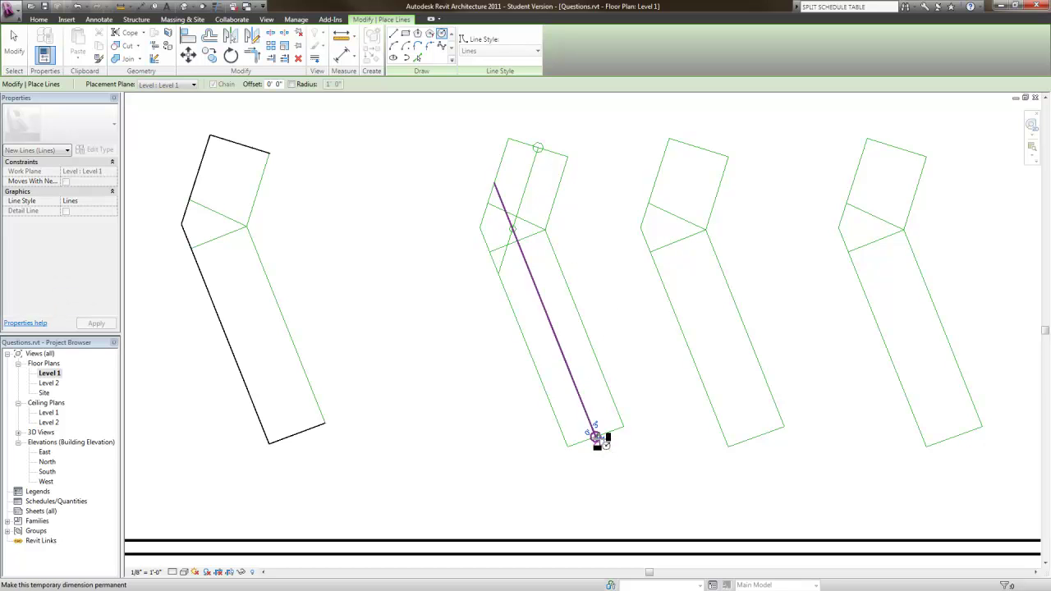
left_click(596, 438)
Step: Draw small model-line circles centered on the midpoints of the upper and lower joint lines, where the leg centerlines cross them
scroll(509, 223, "up", 3)
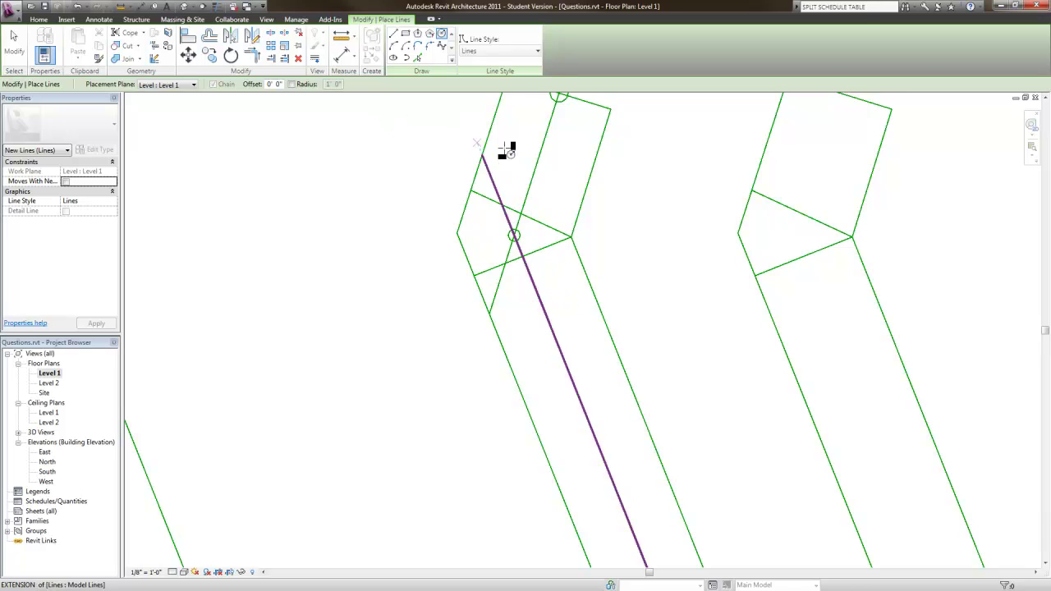
left_click(514, 235)
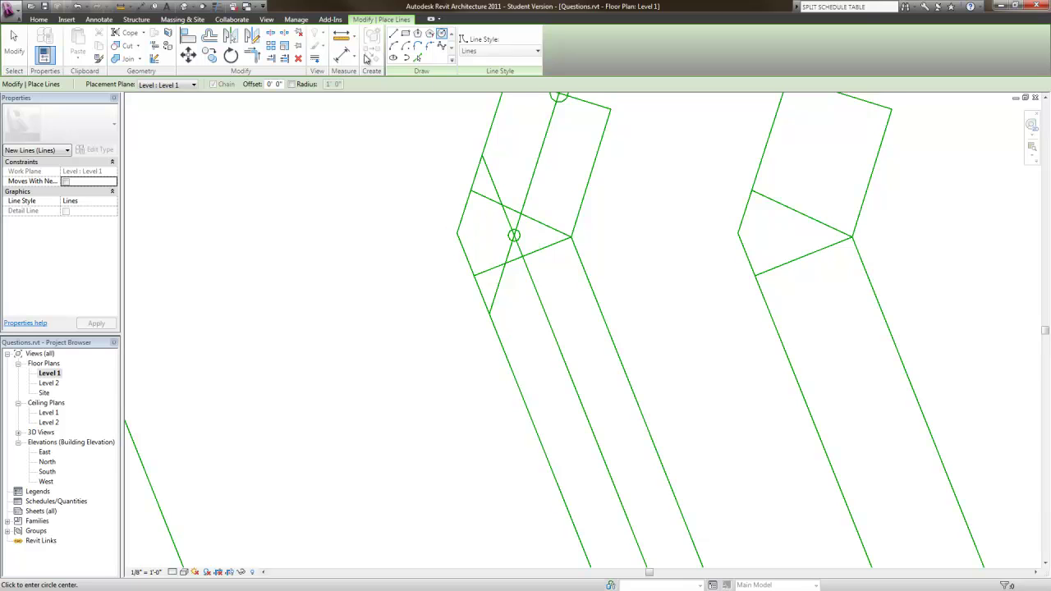
left_click(521, 214)
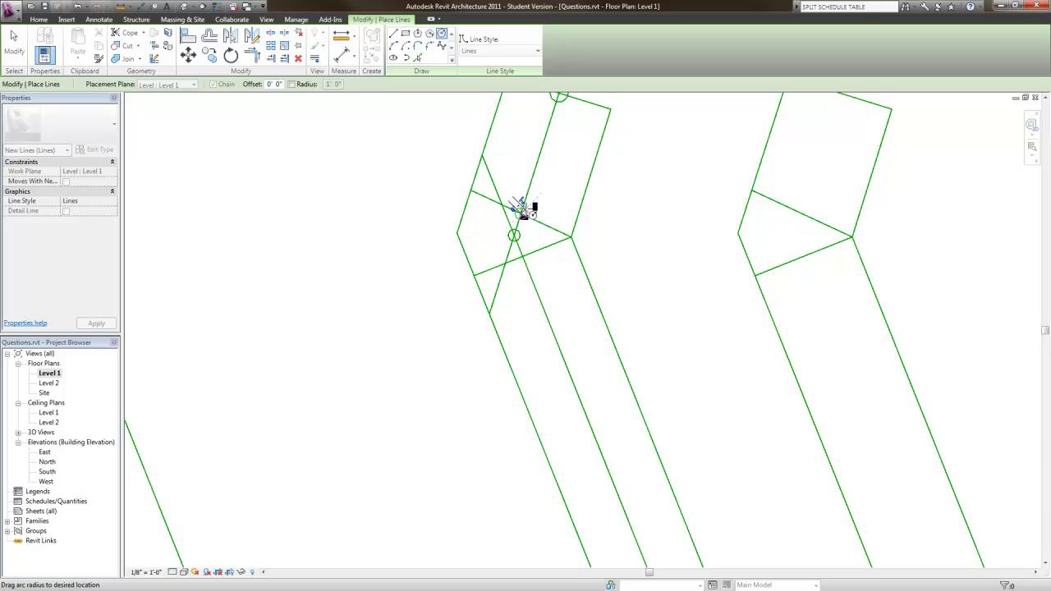
left_click(526, 211)
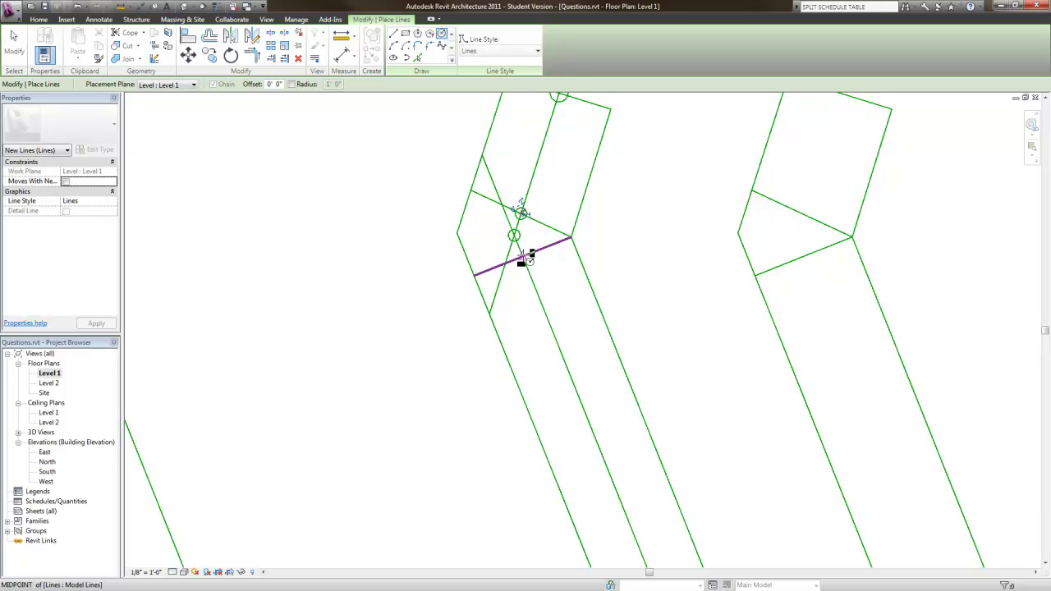
left_click(522, 258)
left_click(525, 253)
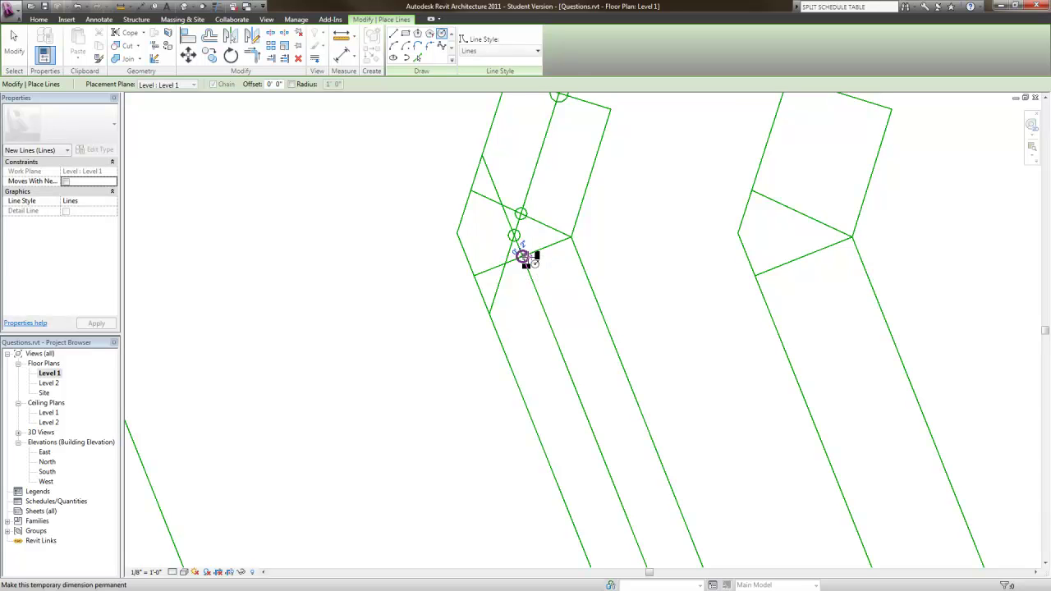
left_click(23, 49)
Step: Start a stair and sketch its first run from the top circle to the upper joint line's circle, using the Centers snap override
scroll(395, 301, "down", 2)
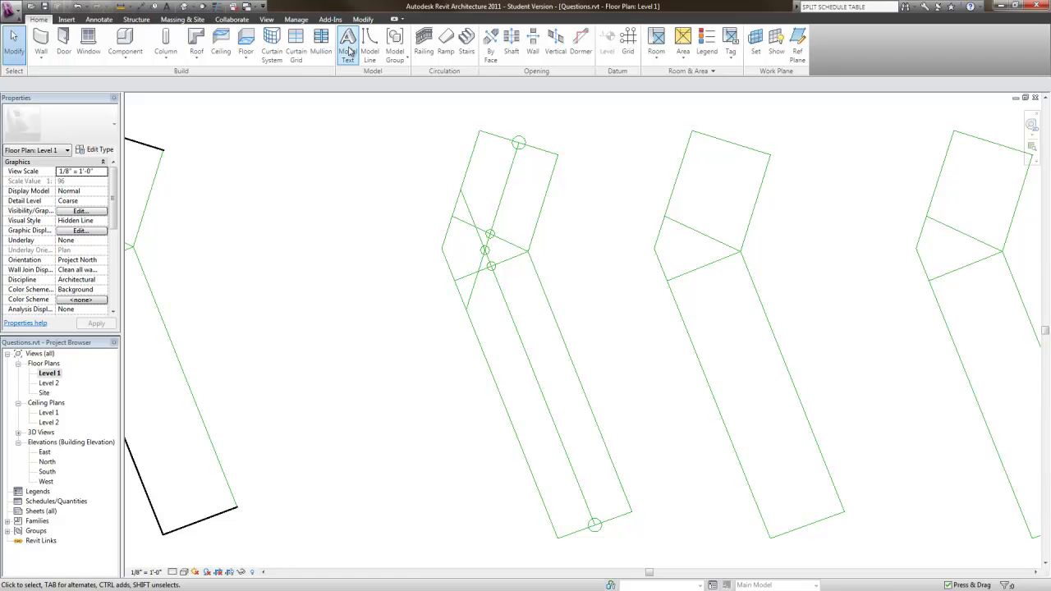
left_click(467, 48)
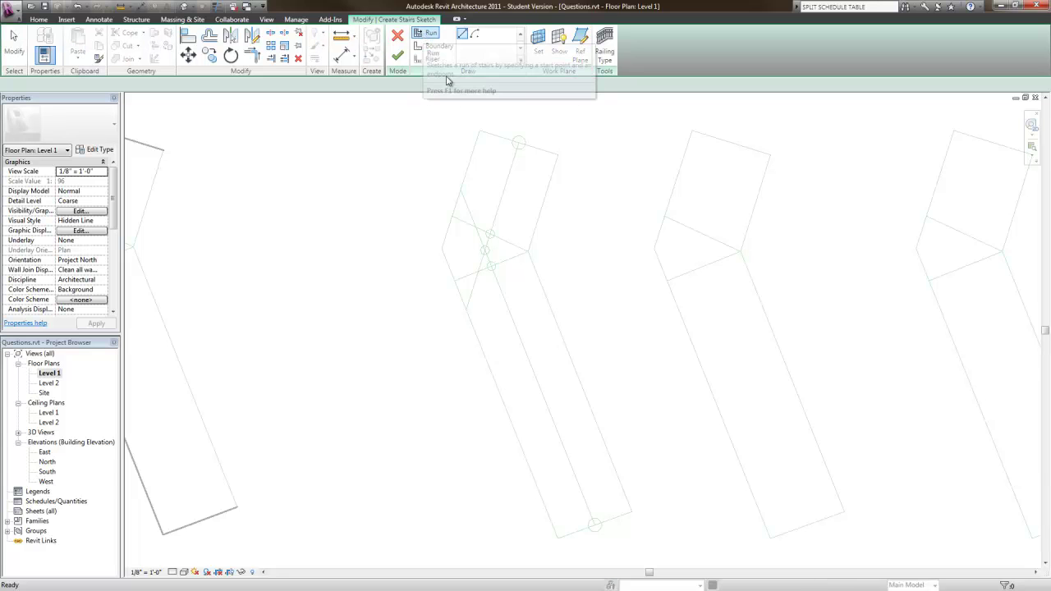
right_click(520, 143)
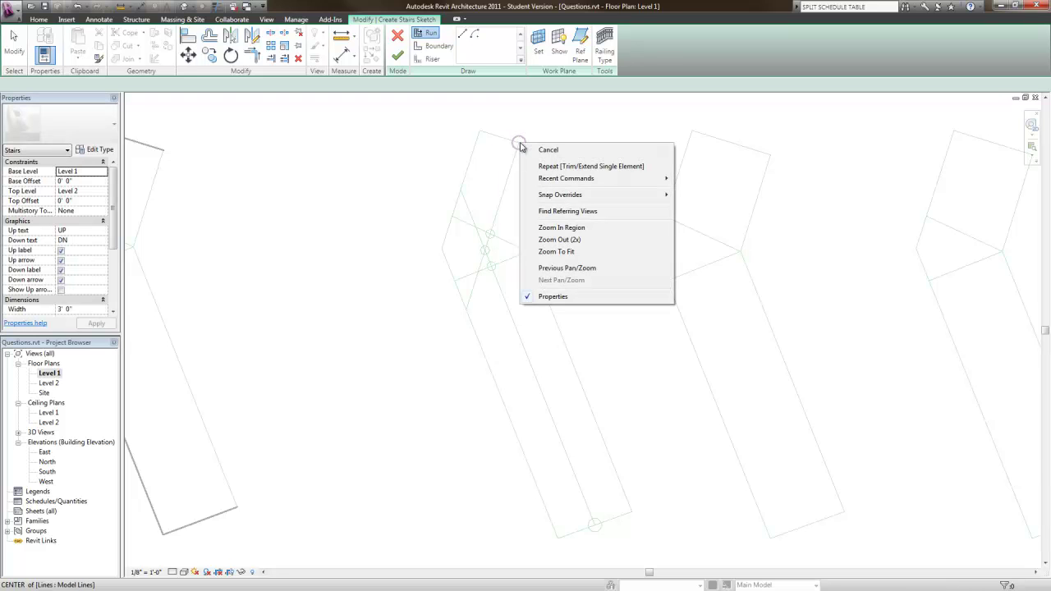
mouse_move(565, 202)
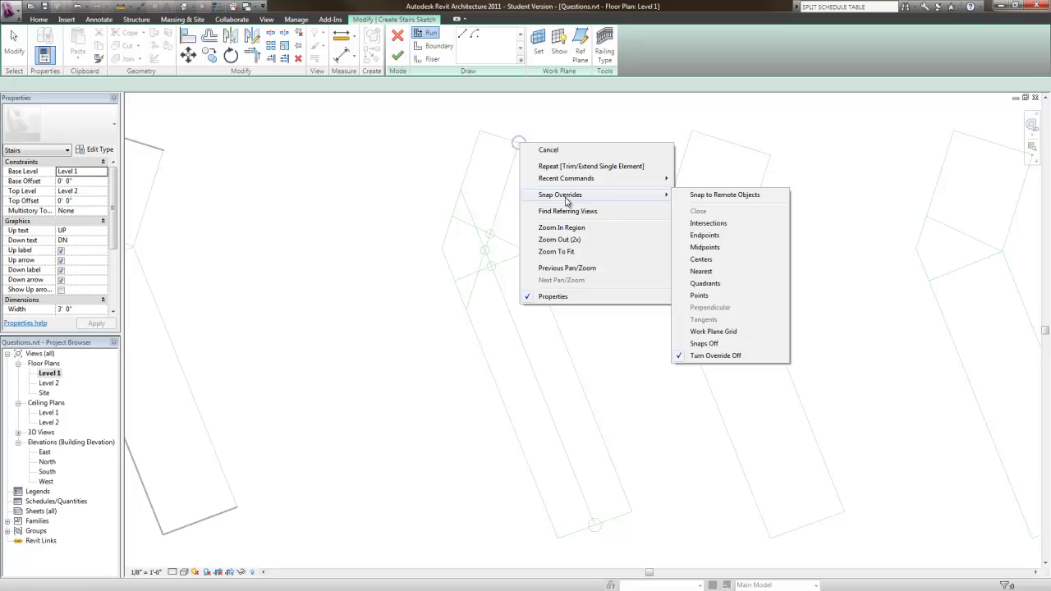
left_click(696, 259)
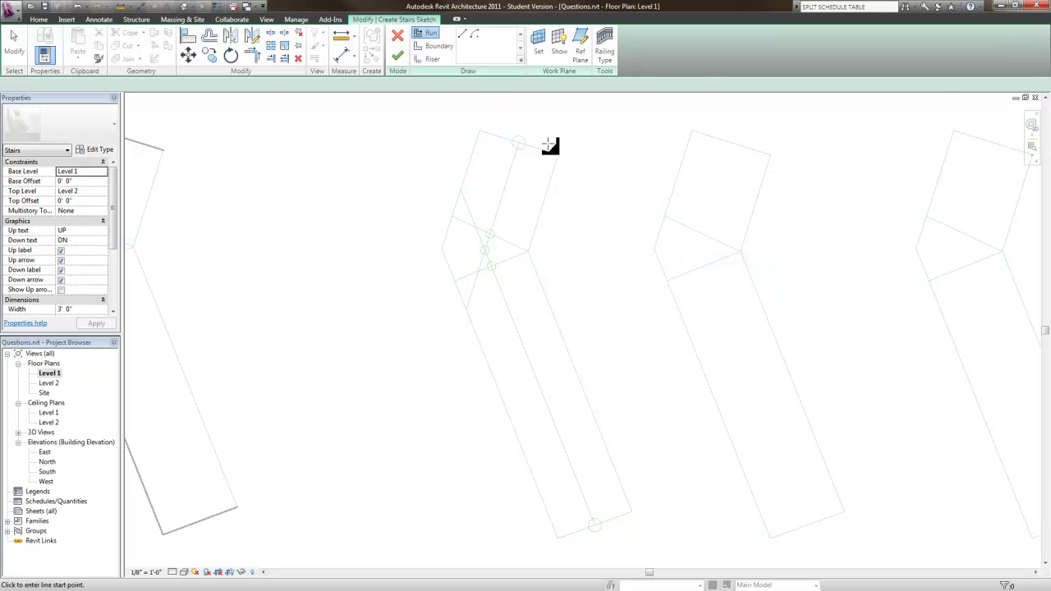
left_click(520, 142)
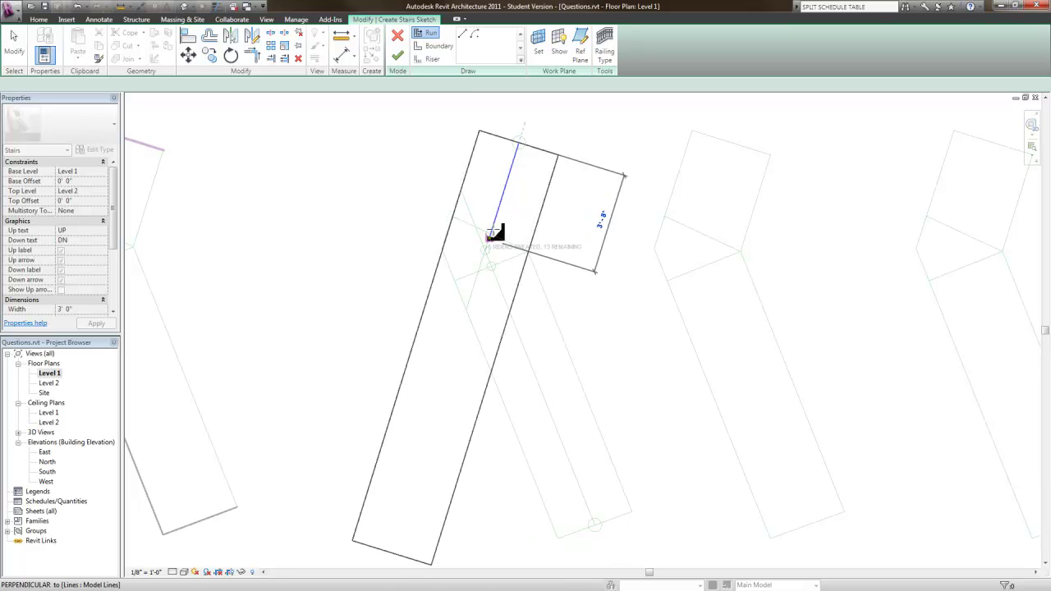
right_click(493, 234)
mouse_move(542, 283)
left_click(667, 346)
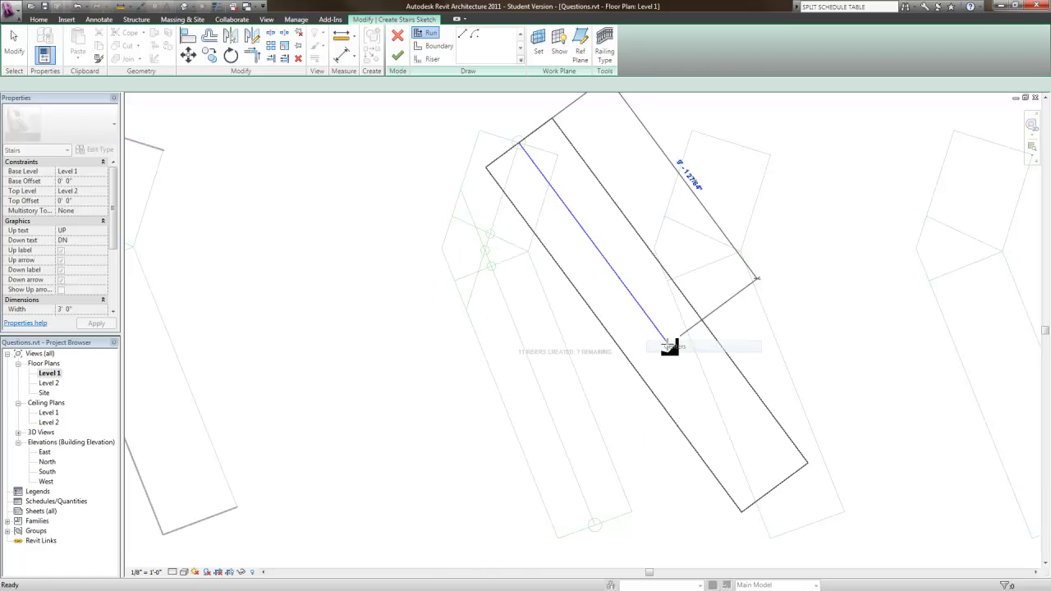
left_click(491, 234)
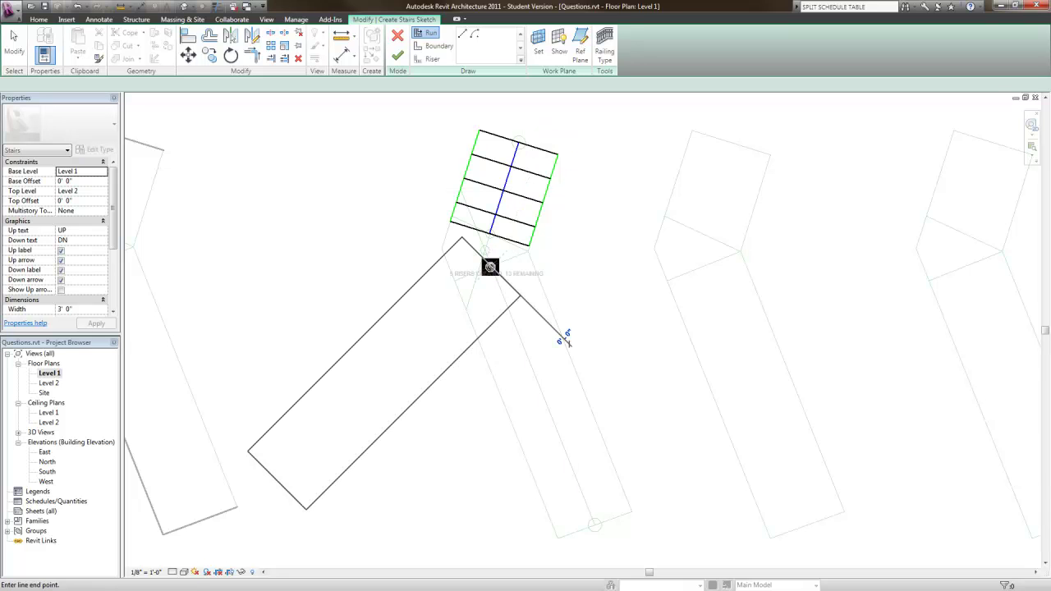
Step: Sketch the second run from the lower joint line's circle along the long leg's centerline to just past its bottom edge, and finish the stair
left_click(491, 268)
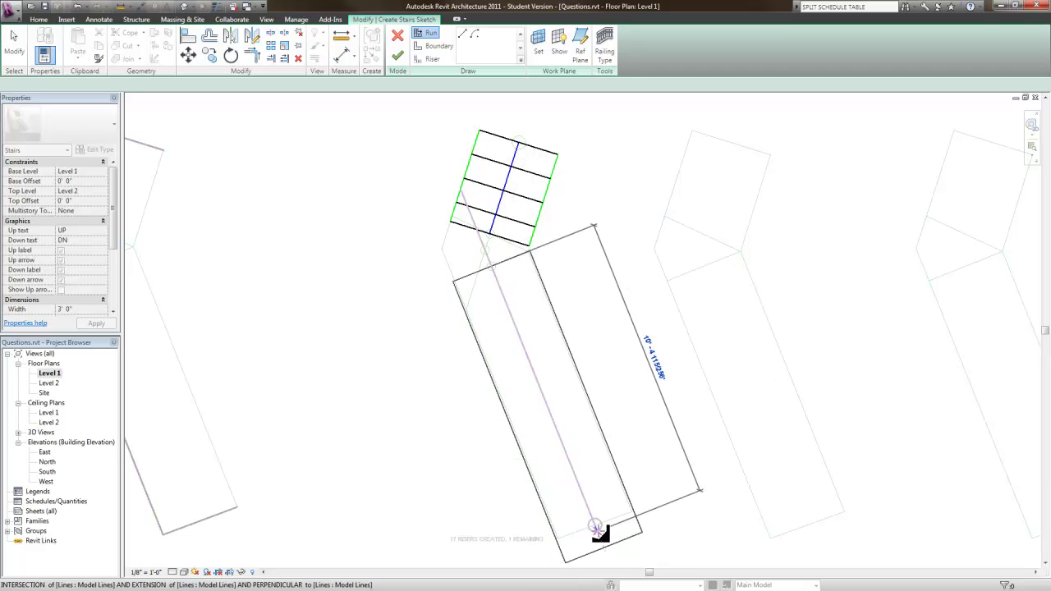
left_click(605, 548)
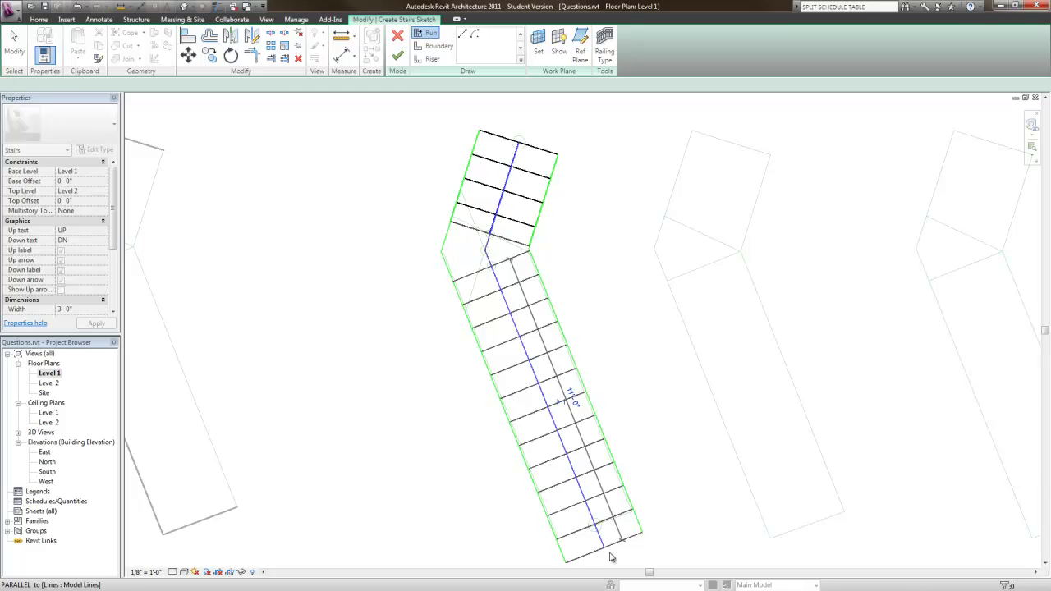
key("Escape")
key("Escape")
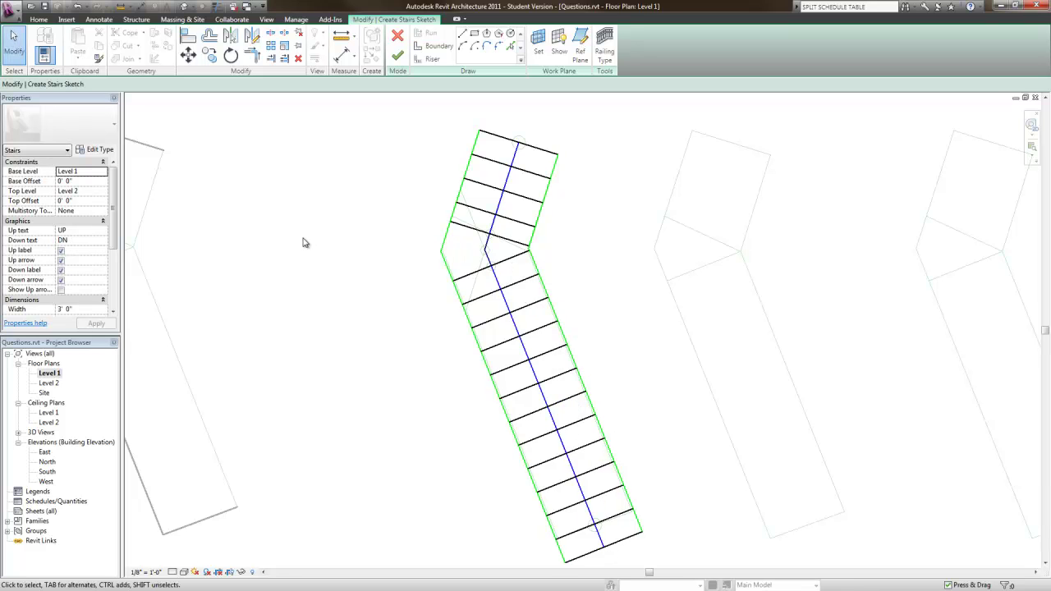
scroll(345, 271, "down", 1)
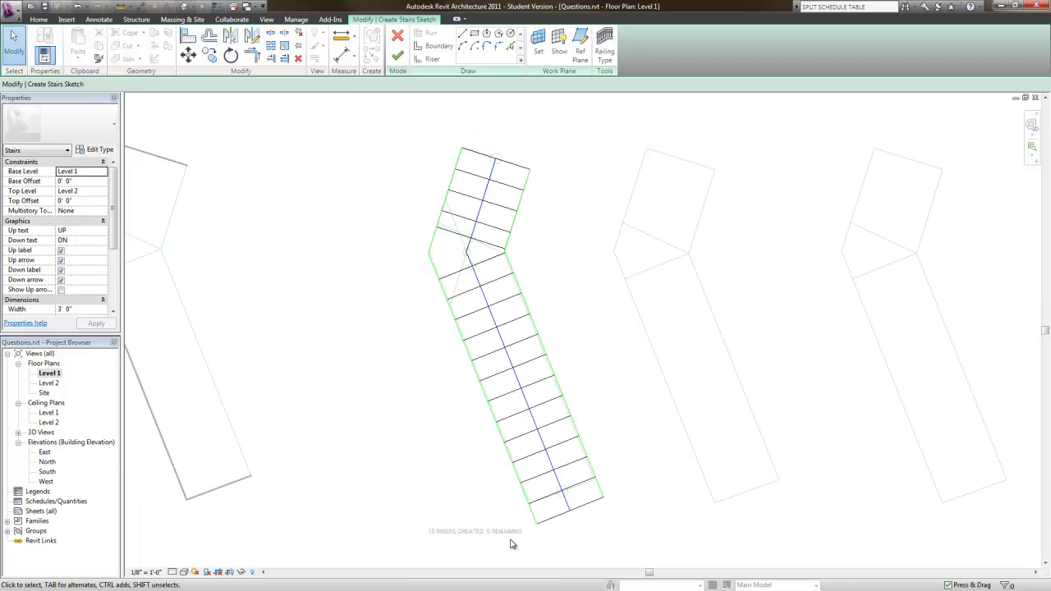
left_click(399, 57)
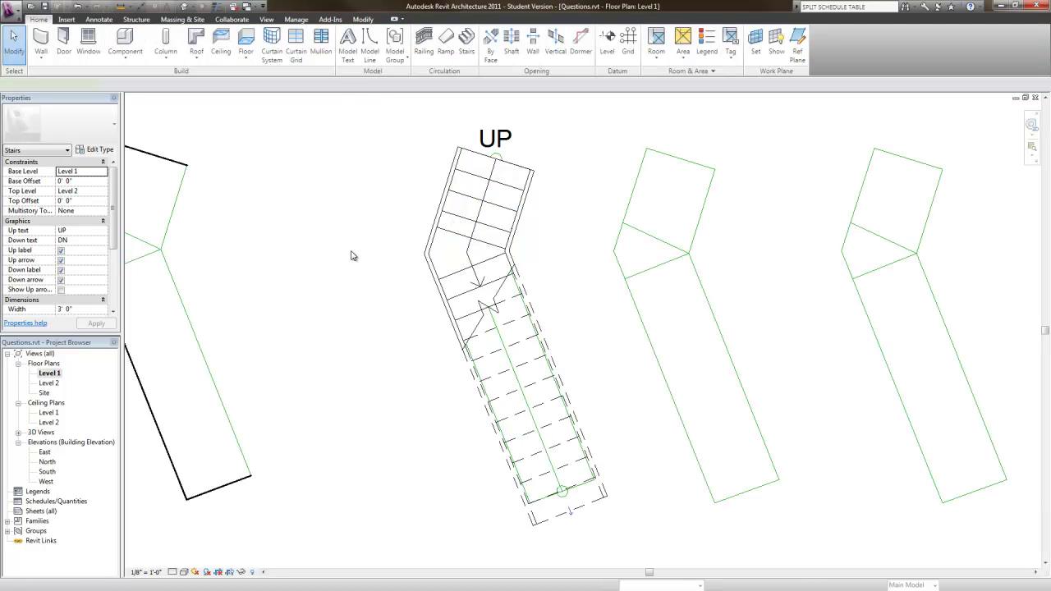
Step: Open the default 3D view and set its visual style to Wireframe to inspect the new bent stair
left_click(509, 143)
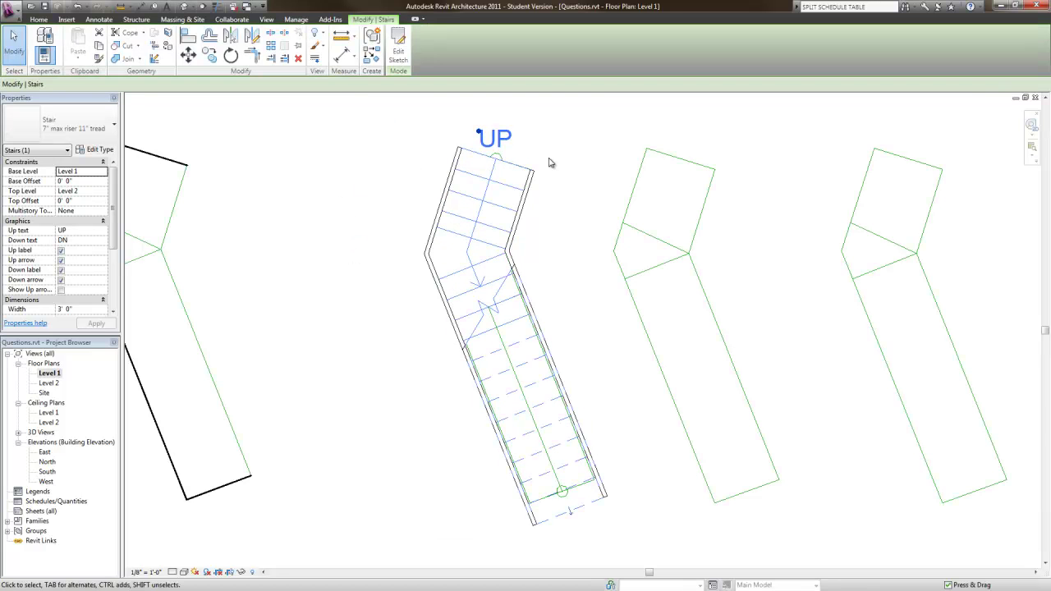
scroll(555, 181, "down", 2)
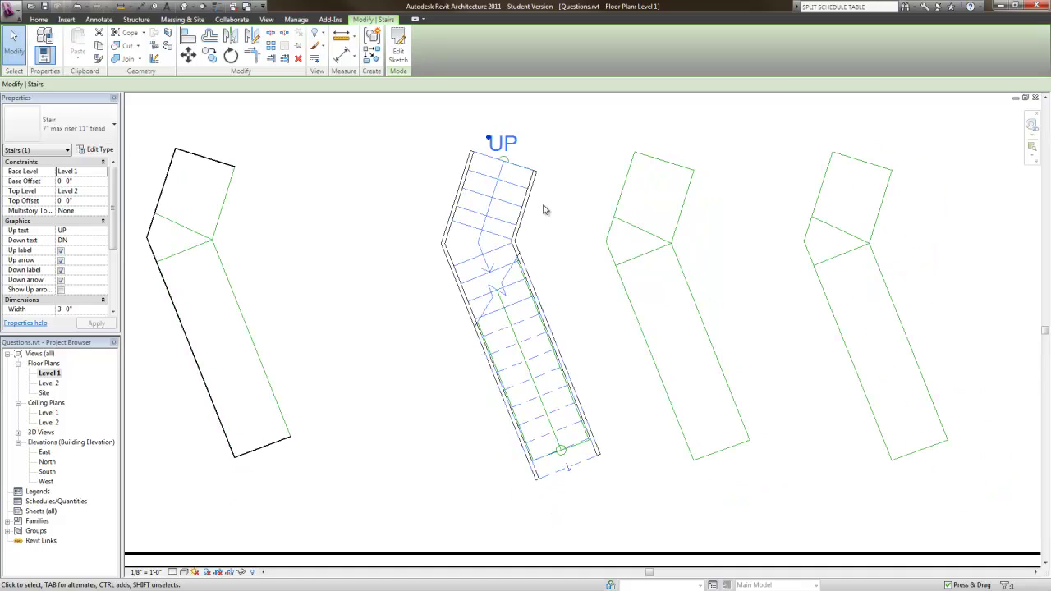
left_click(183, 6)
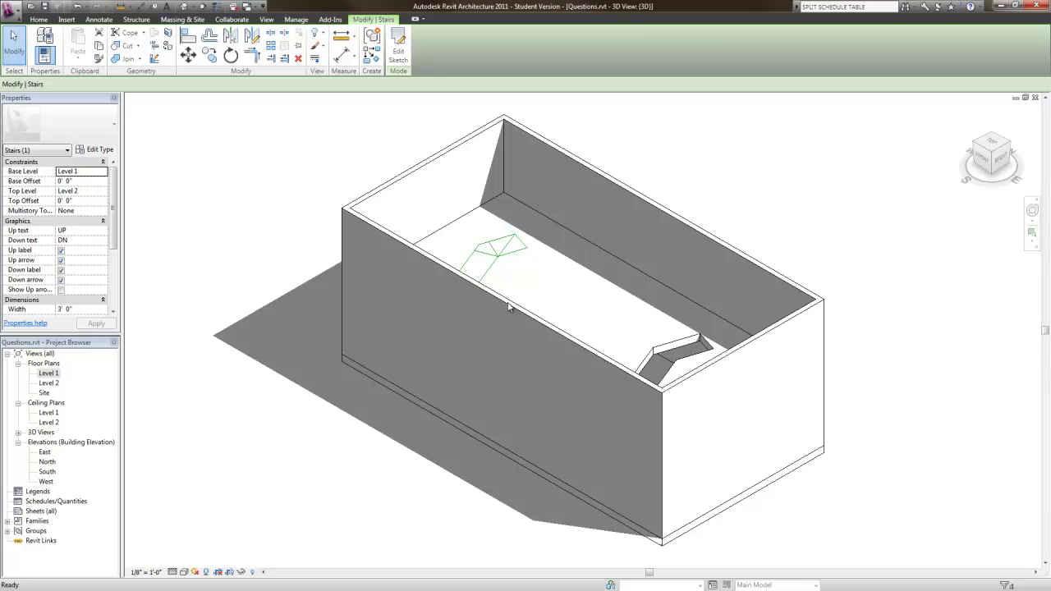
left_click(184, 572)
left_click(206, 505)
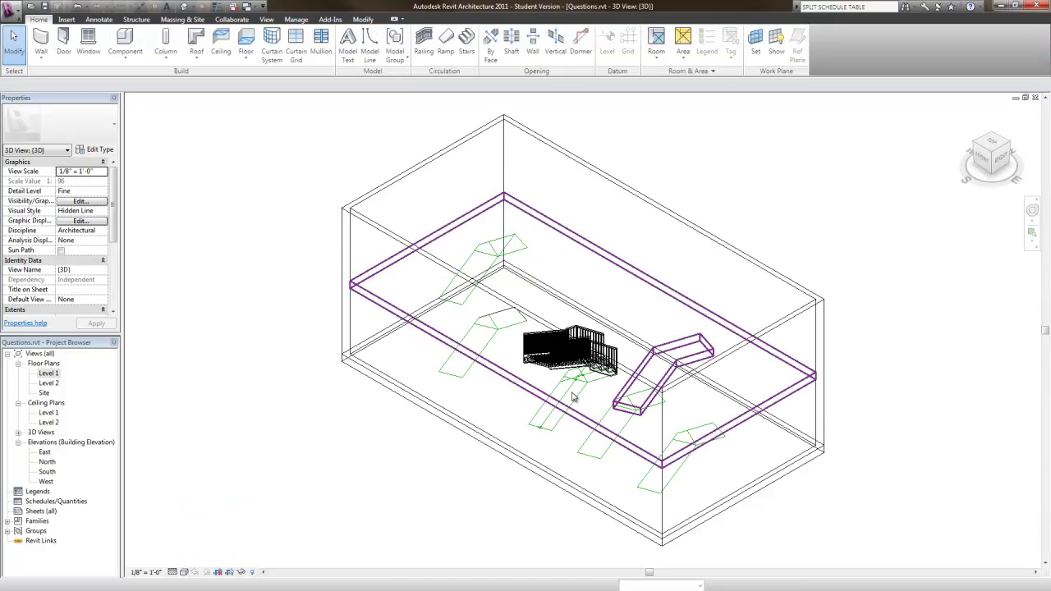
scroll(604, 361, "up", 1)
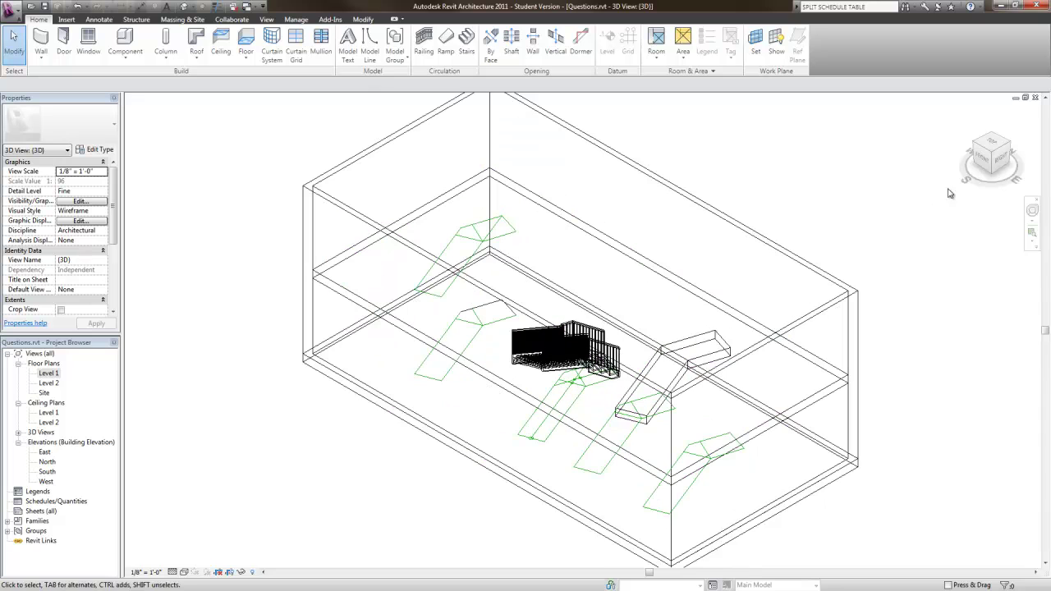
left_click_drag(961, 143, 1012, 148)
left_click(1011, 149)
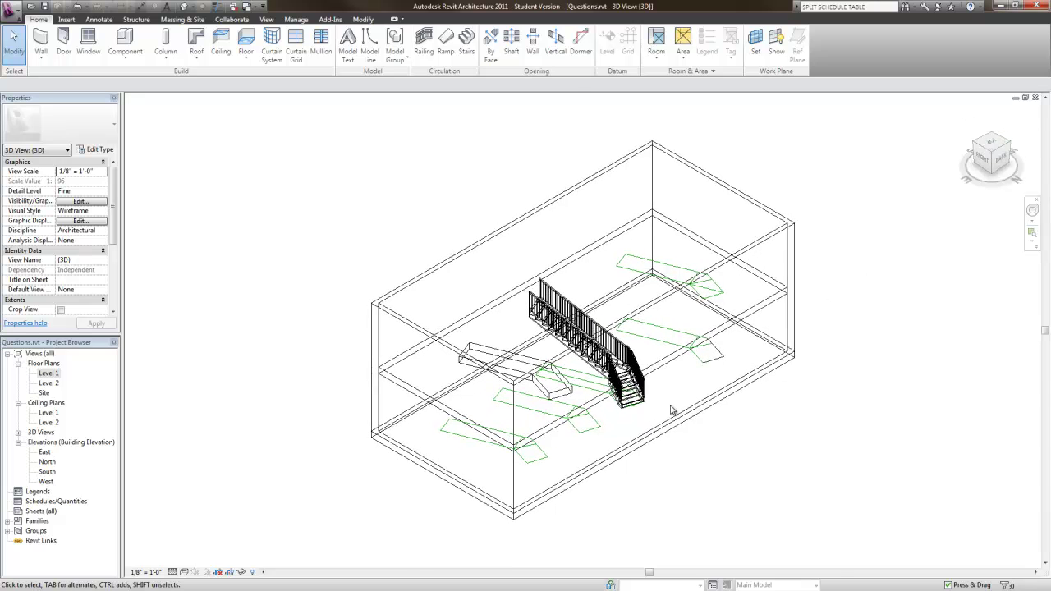
scroll(671, 411, "up", 2)
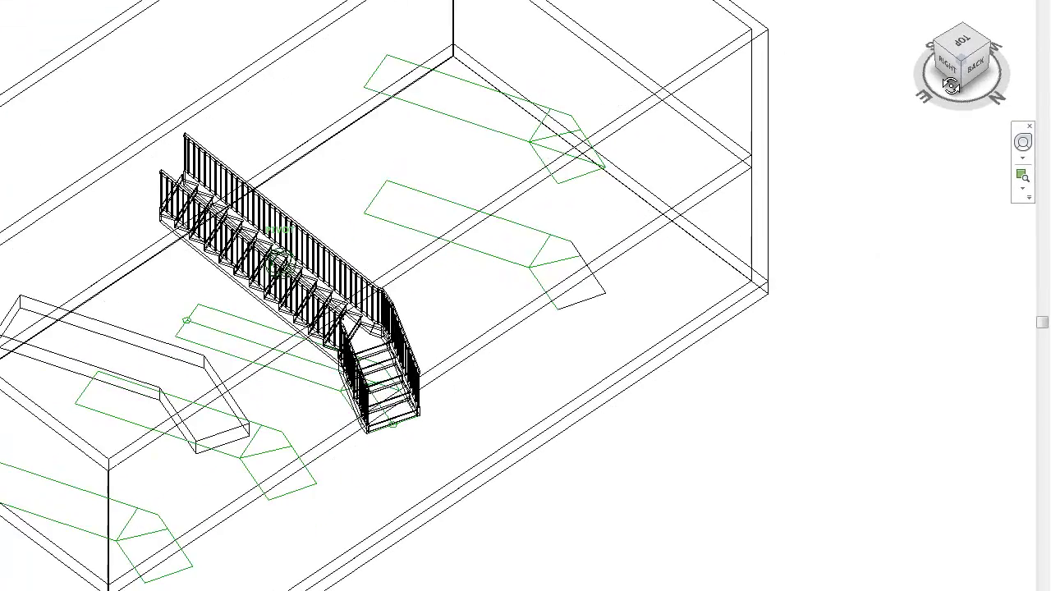
left_click_drag(945, 89, 698, 189)
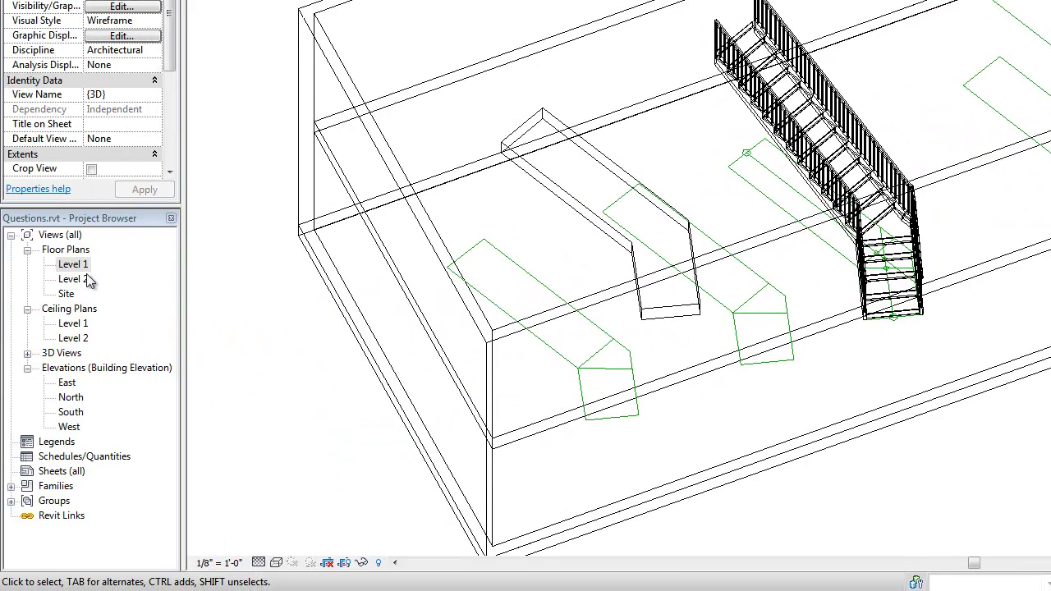
Step: Open the Level 2 floor plan, select its floor and start editing the floor boundary
double_click(91, 264)
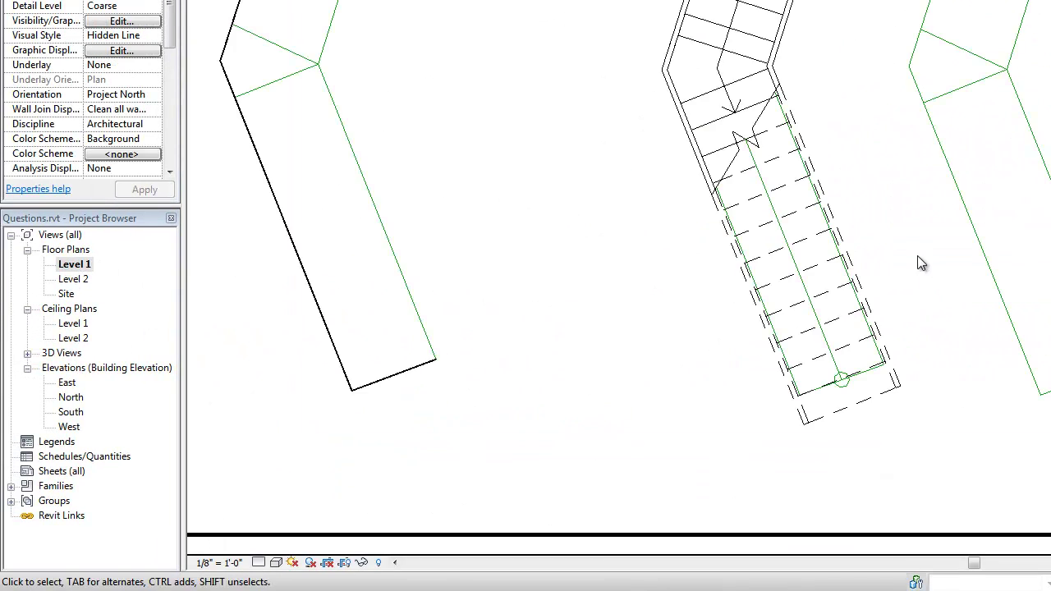
scroll(905, 151, "down", 1)
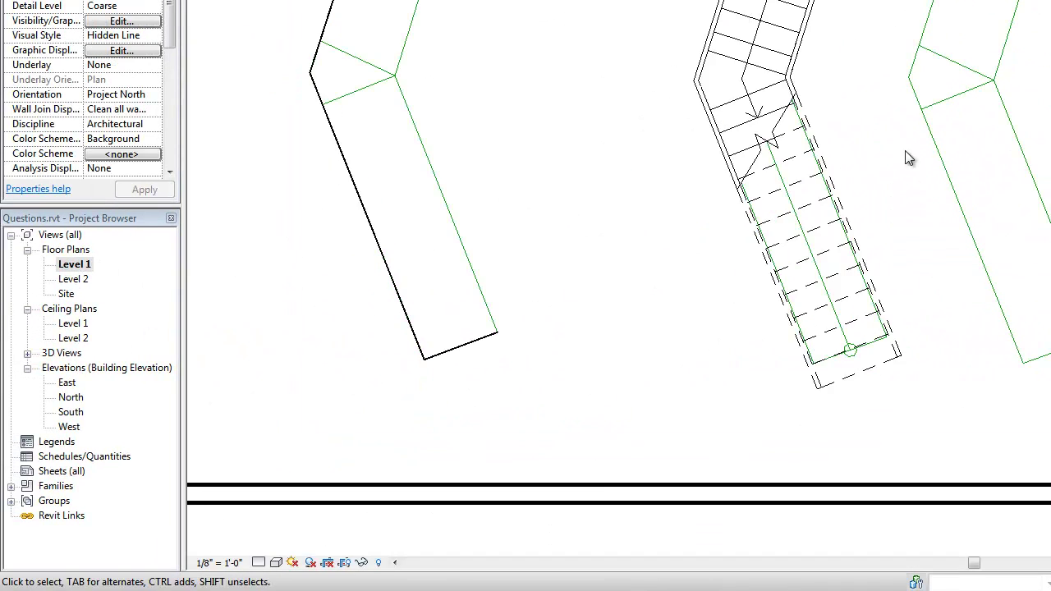
double_click(74, 279)
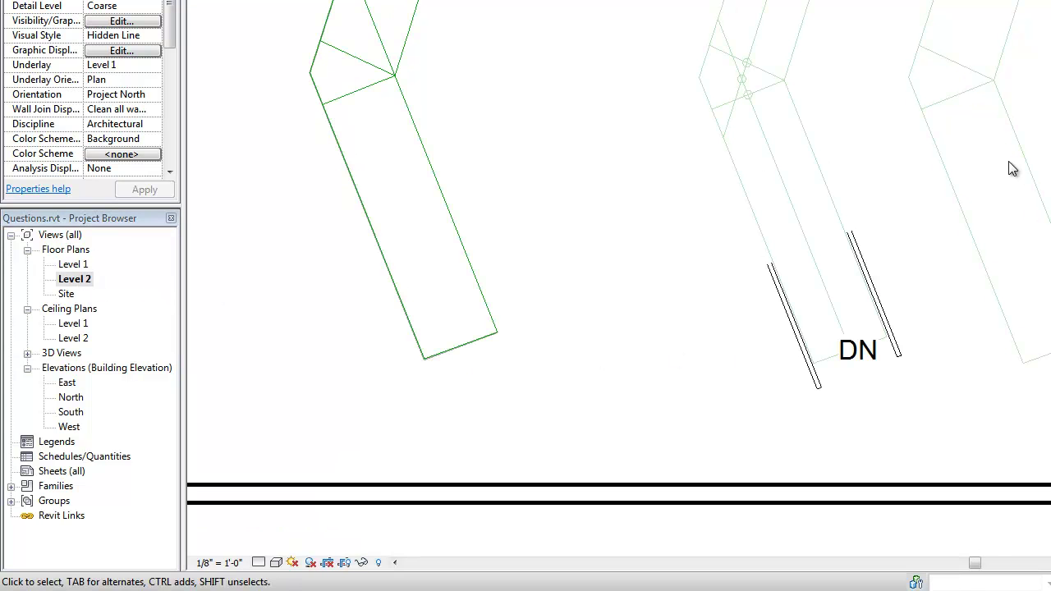
scroll(607, 55, "down", 1)
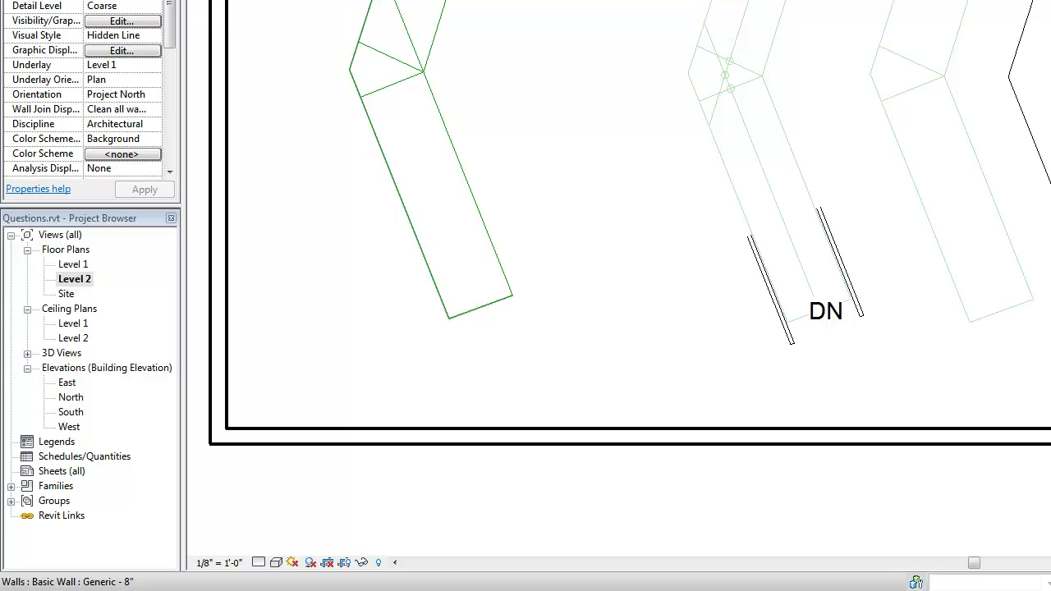
key("Tab")
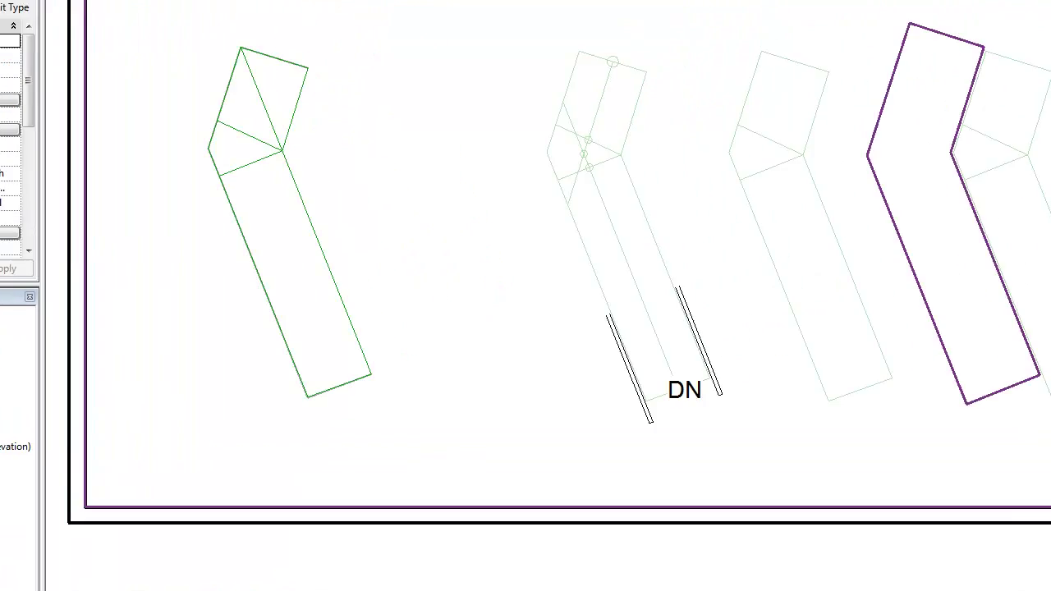
left_click(860, 528)
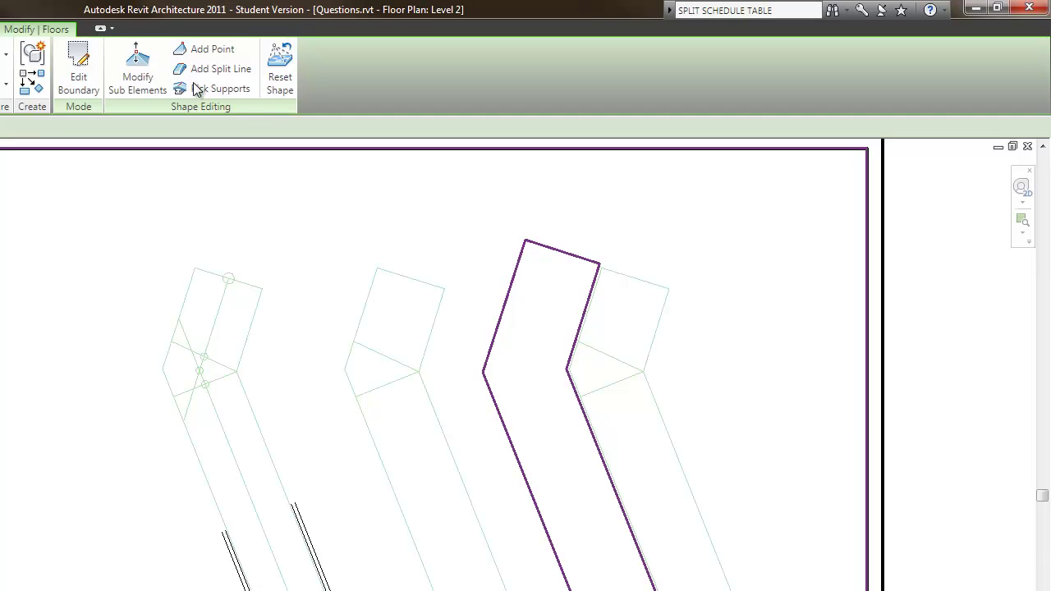
left_click(74, 82)
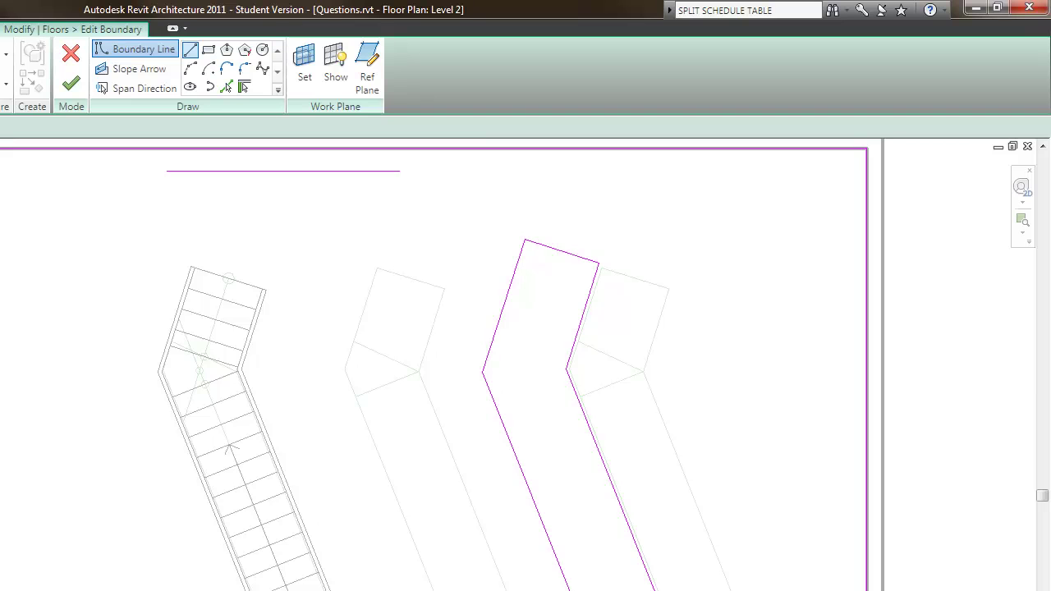
Step: Try to draw a boundary line across the stair's top edge, using the Endpoints snap override for its end
left_click(190, 267)
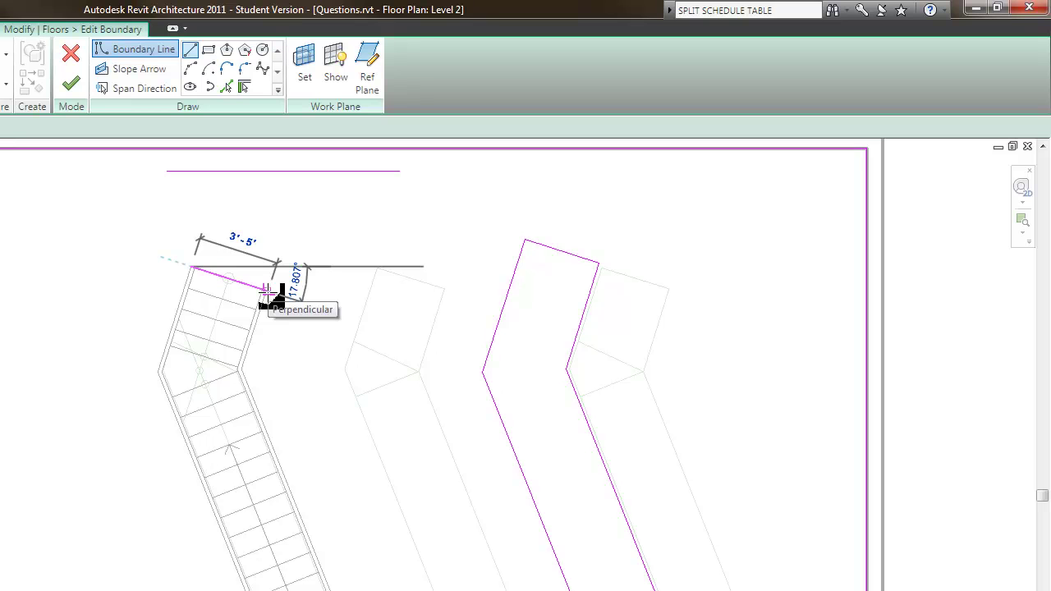
right_click(267, 290)
mouse_move(312, 377)
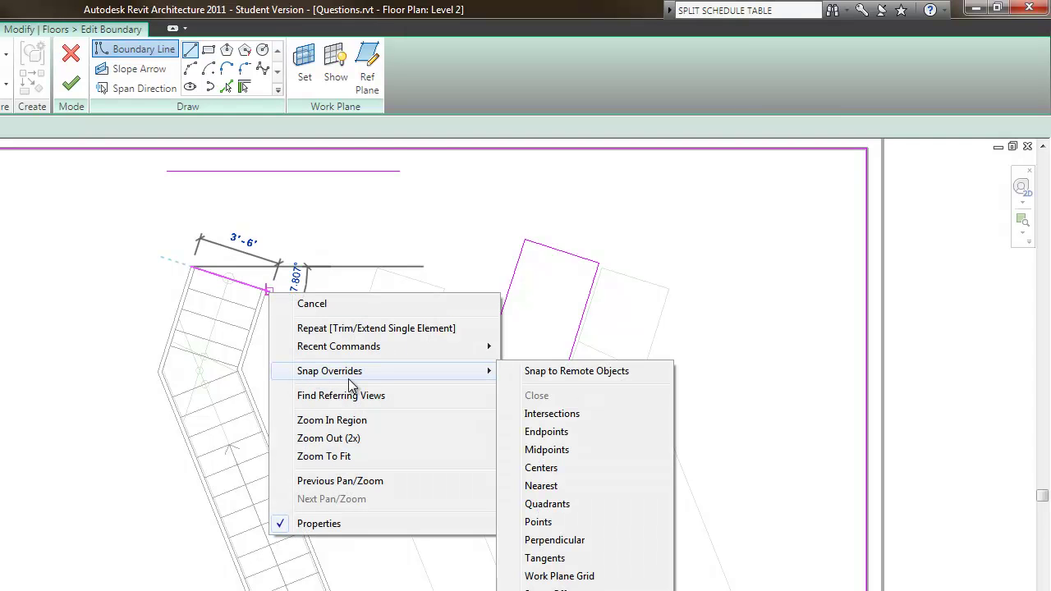
left_click(532, 432)
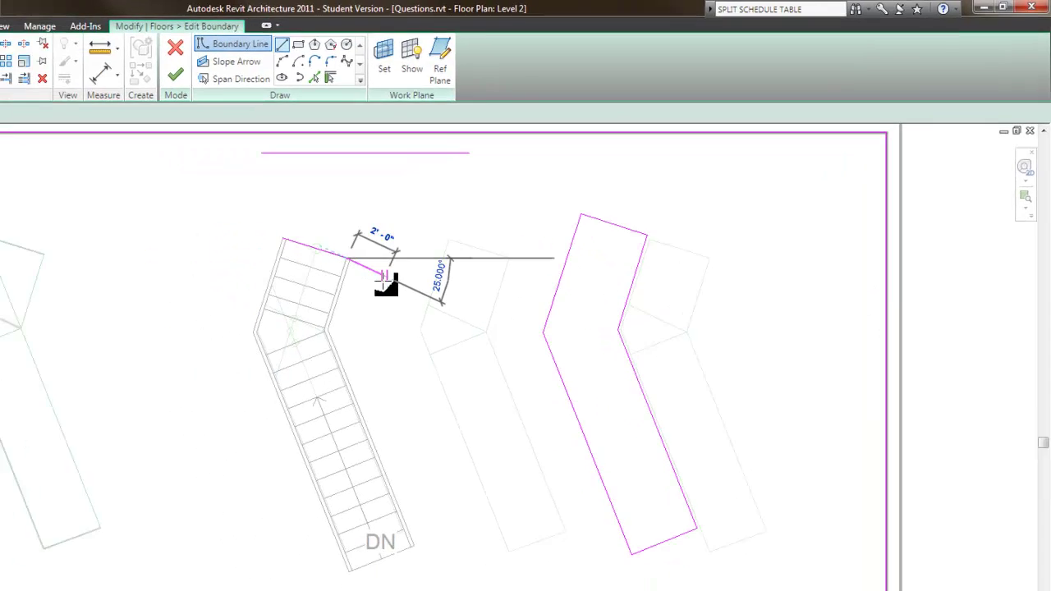
scroll(383, 276, "up", 4)
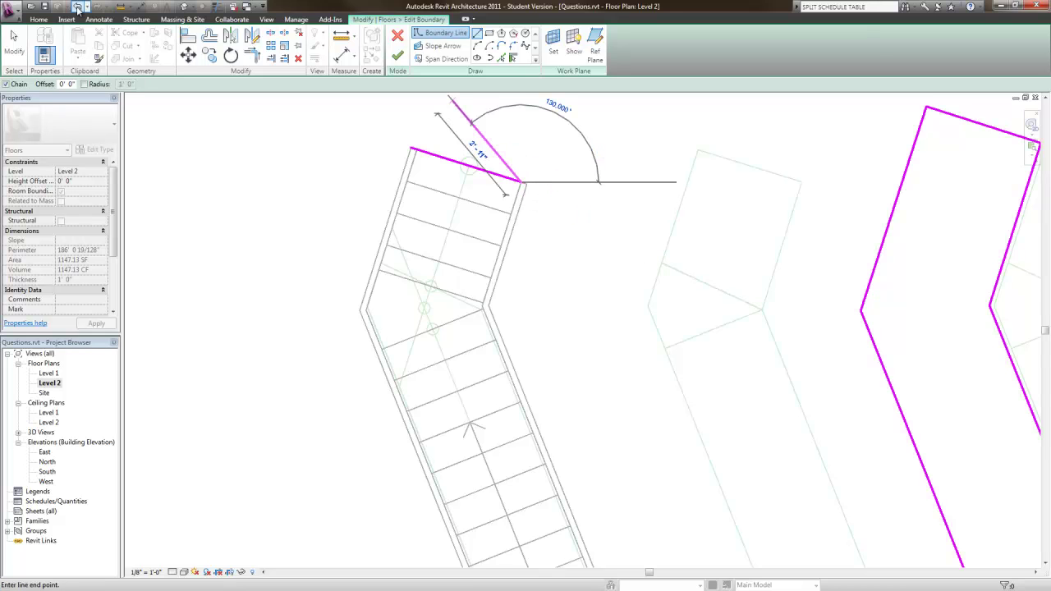
key("Escape")
key("Escape")
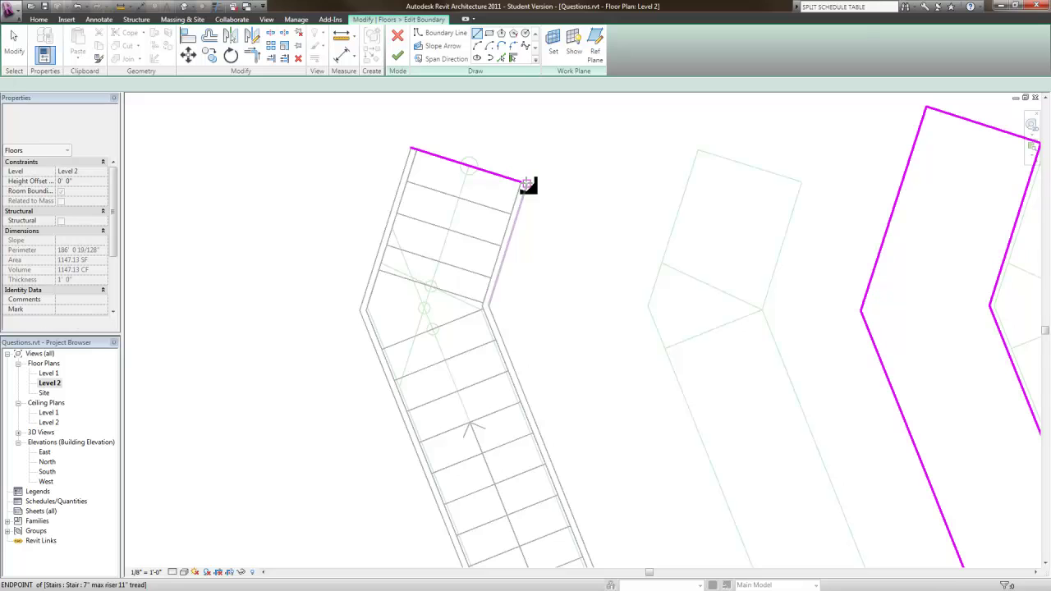
Step: Abandon the continuation from the stair's top corner and undo the boundary line across the stair's top edge
key("Return")
left_click(528, 183)
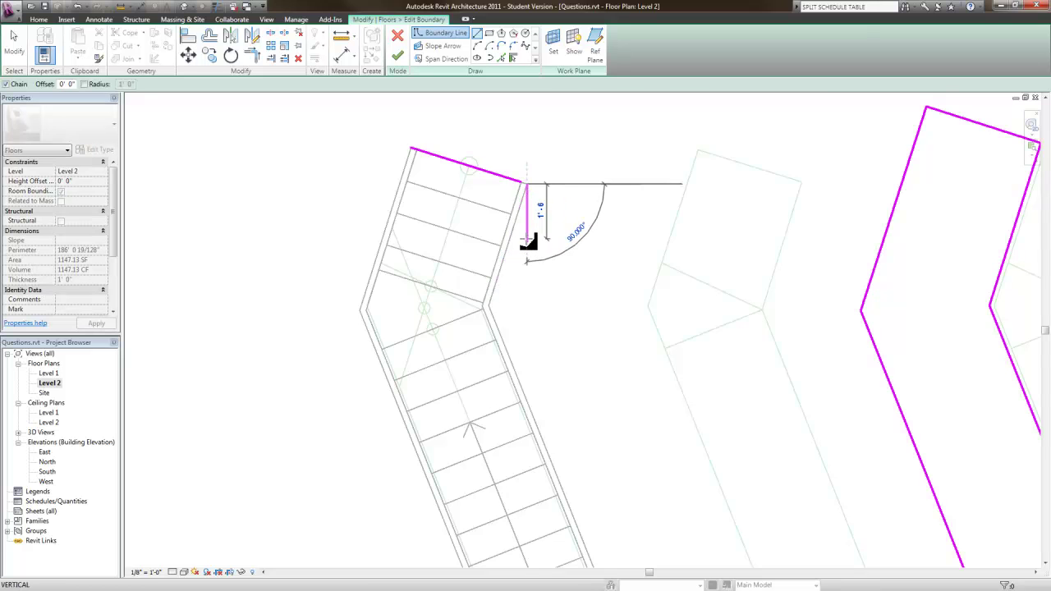
key("Escape")
left_click(368, 355)
left_click(285, 149)
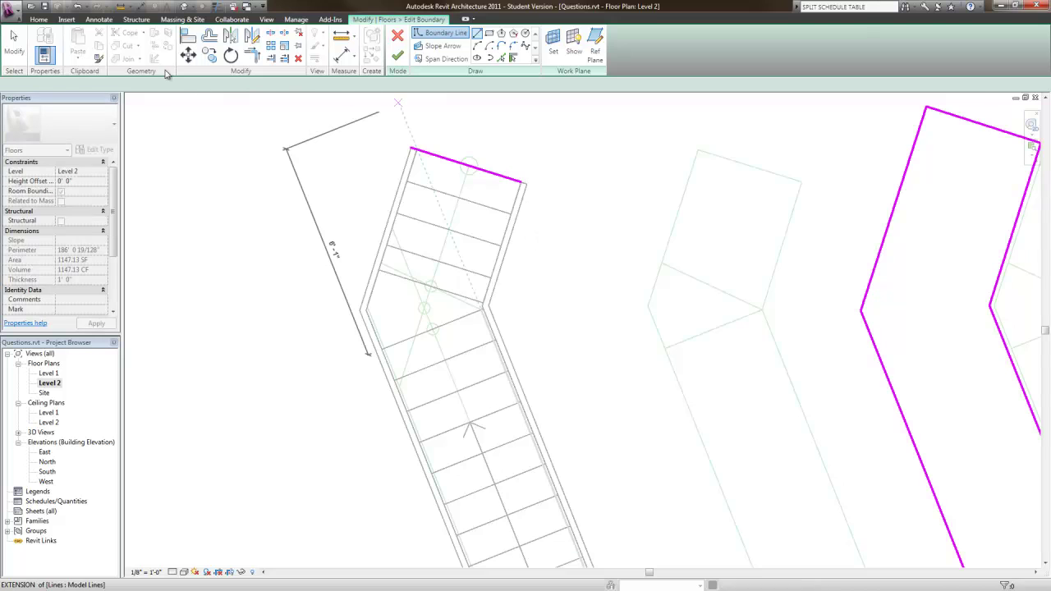
left_click(77, 5)
scroll(412, 156, "down", 3)
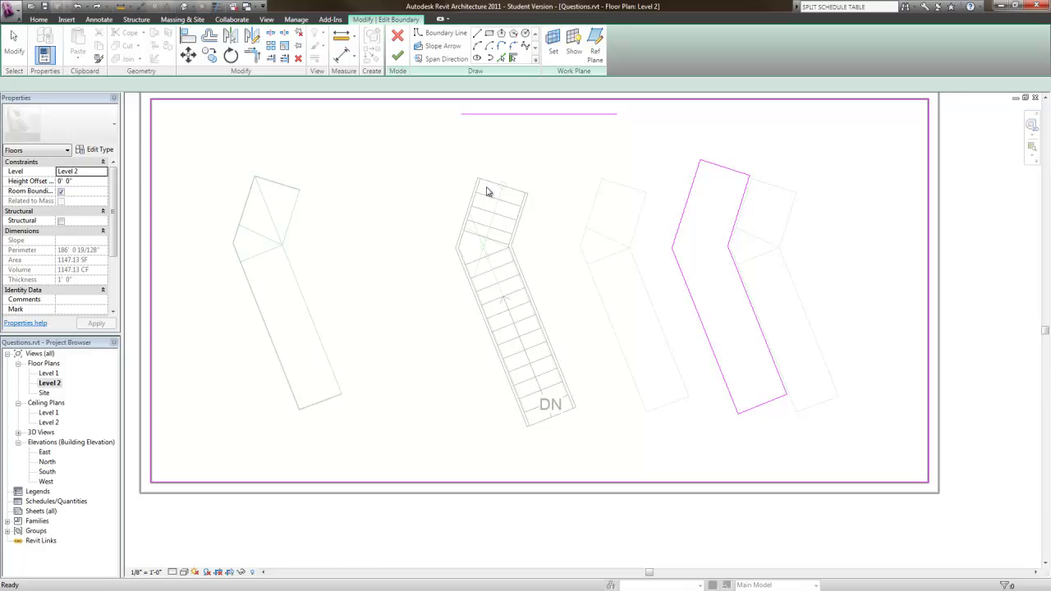
key("Return")
scroll(506, 180, "up", 2)
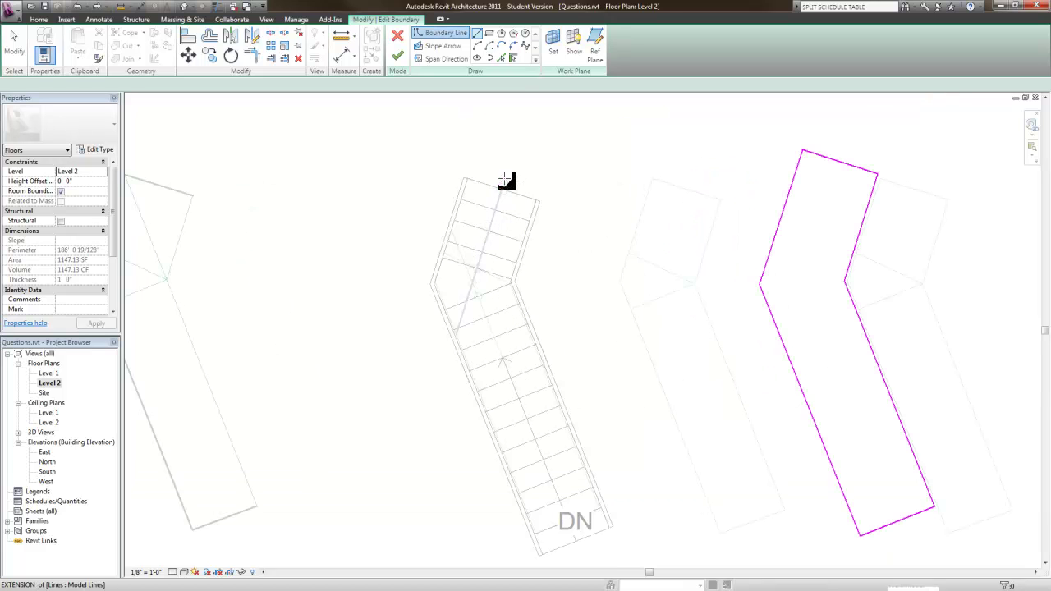
left_click(453, 181)
middle_click_drag(533, 206, 518, 181)
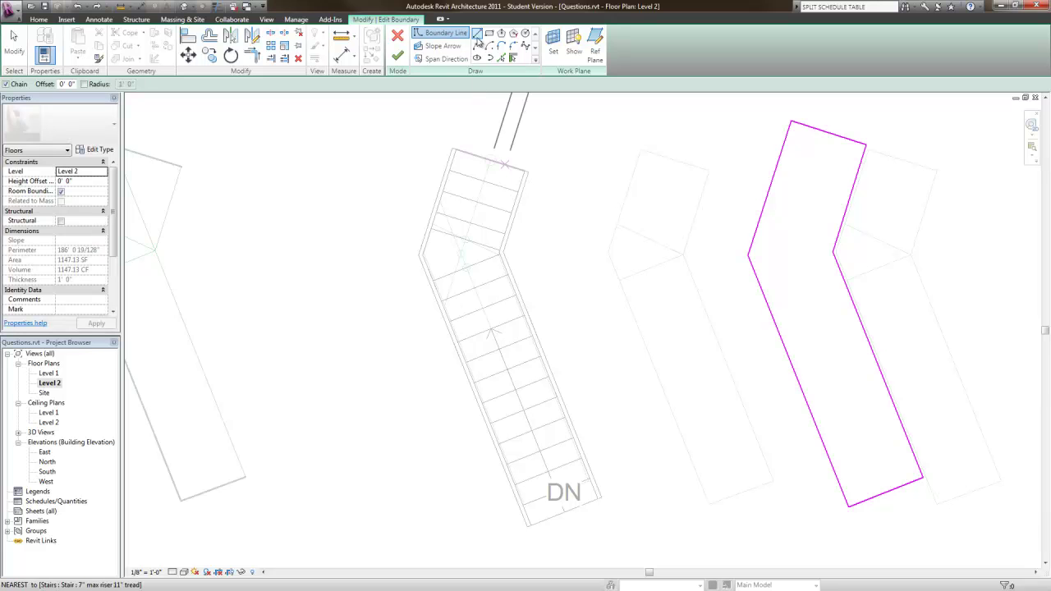
key("Escape")
key("Escape")
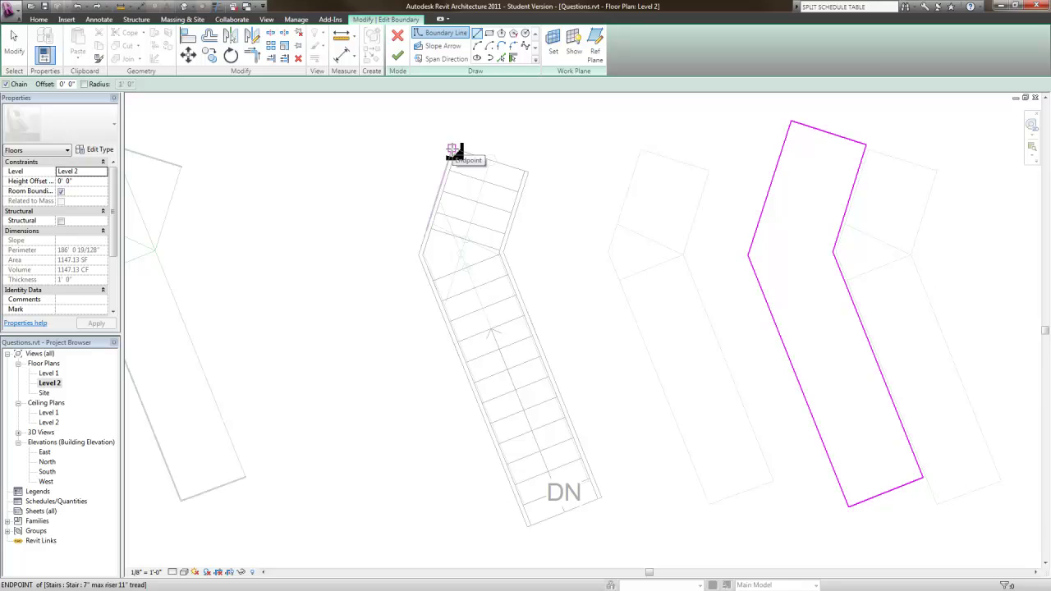
Step: Draw chained boundary lines across the stair's top edge and down its concave side to the bottom corner, using the Endpoints snap override there
left_click(454, 150)
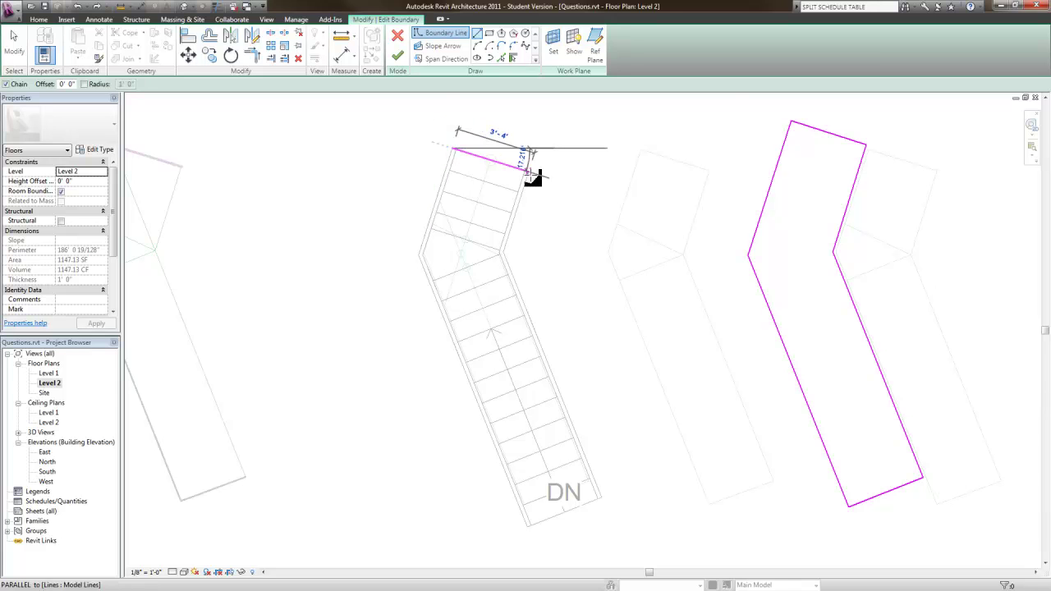
left_click(526, 172)
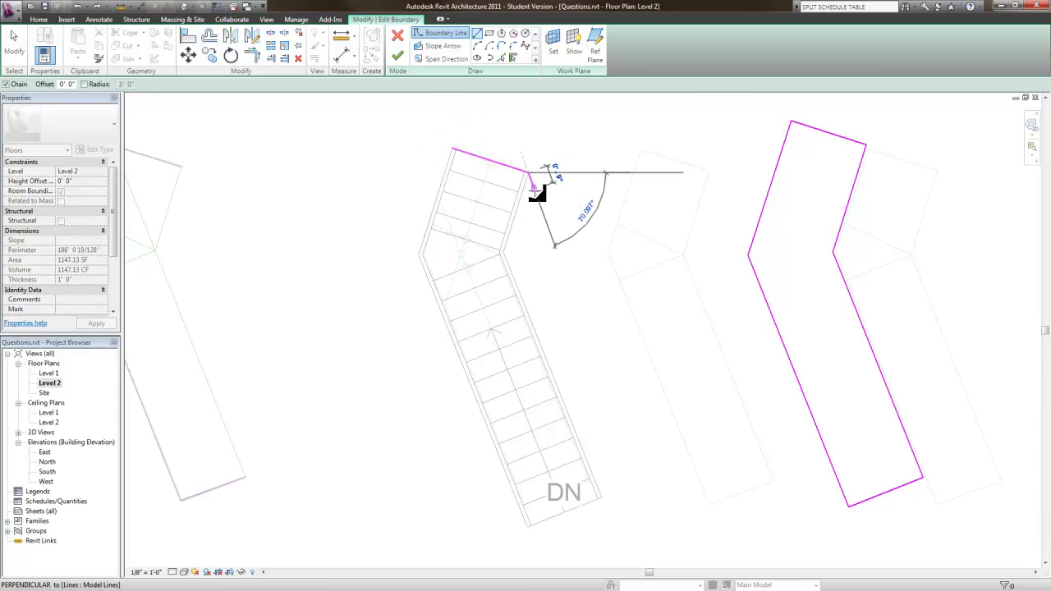
left_click(504, 254)
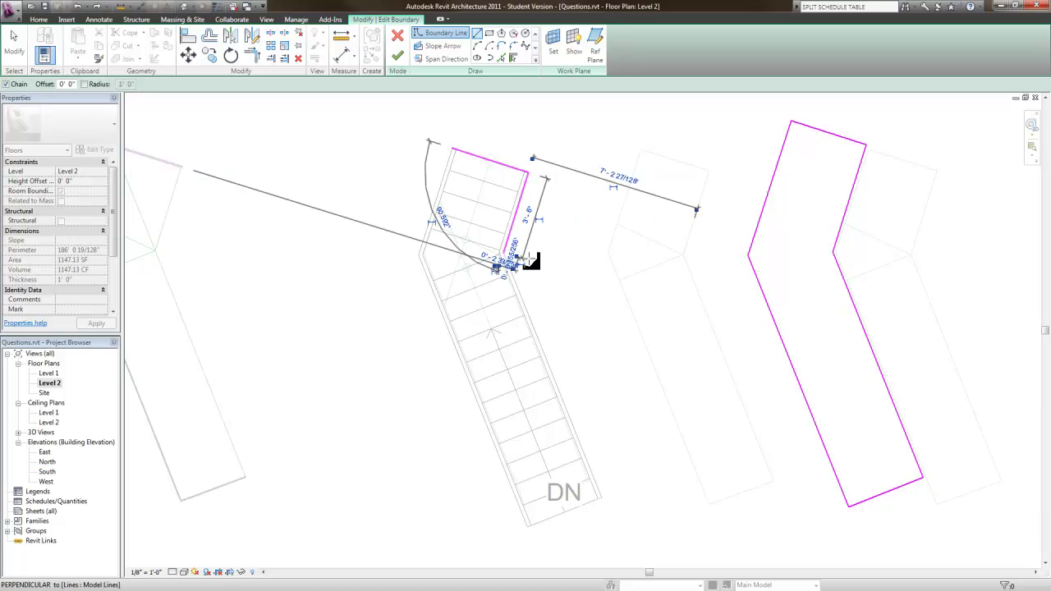
right_click(602, 501)
mouse_move(646, 393)
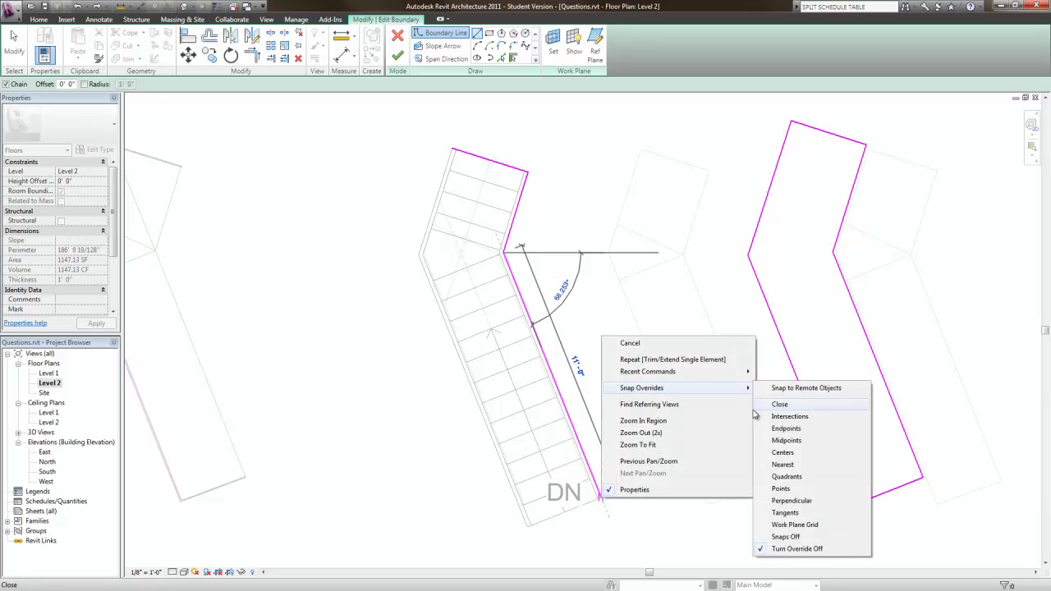
left_click(782, 428)
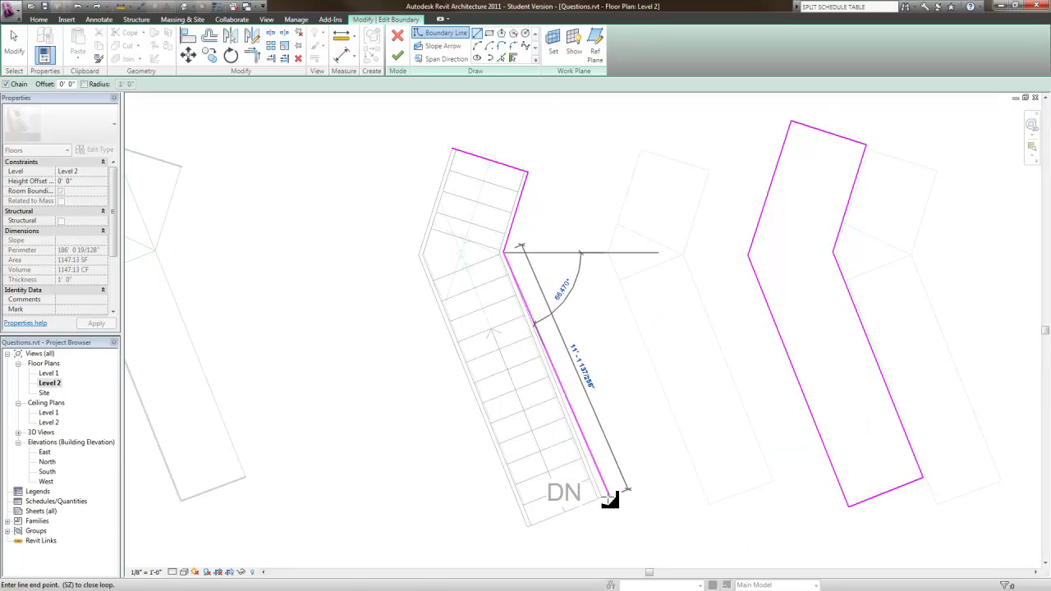
left_click(602, 498)
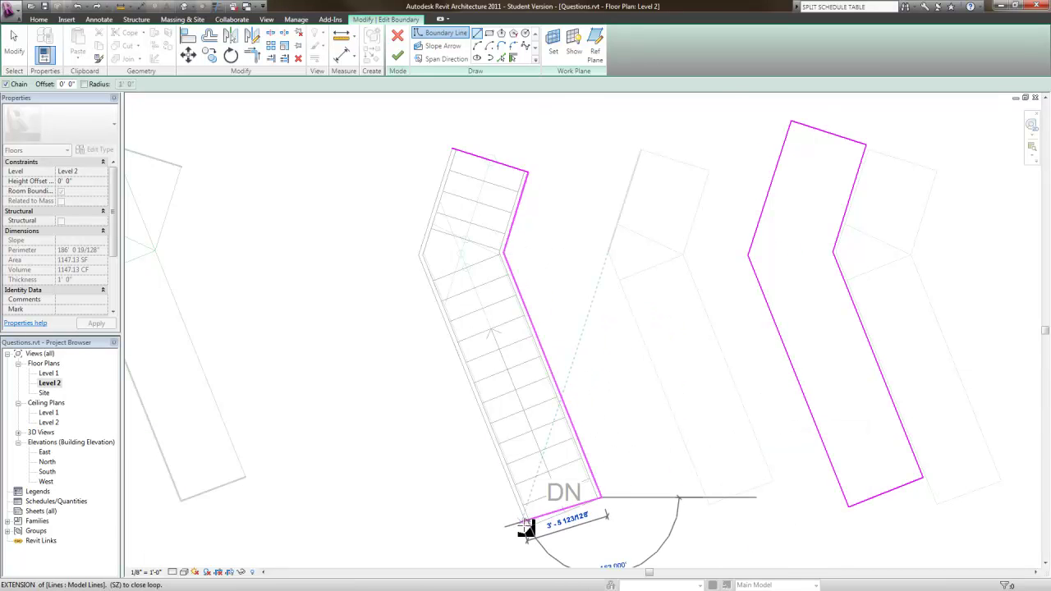
Step: Try to draw the boundary line across the stair's bottom edge, and undo it
left_click(528, 522)
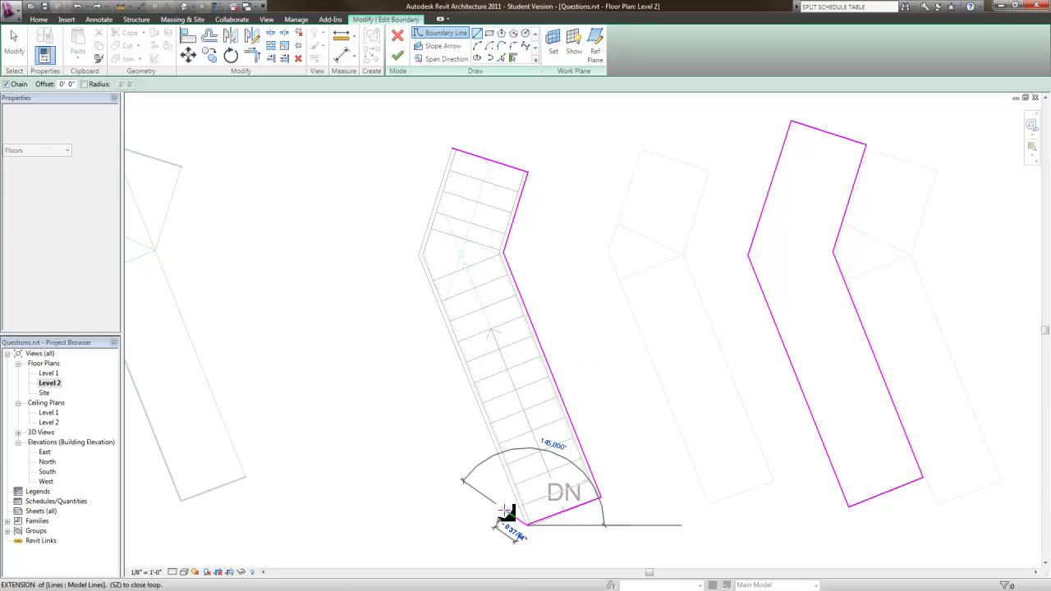
left_click(78, 7)
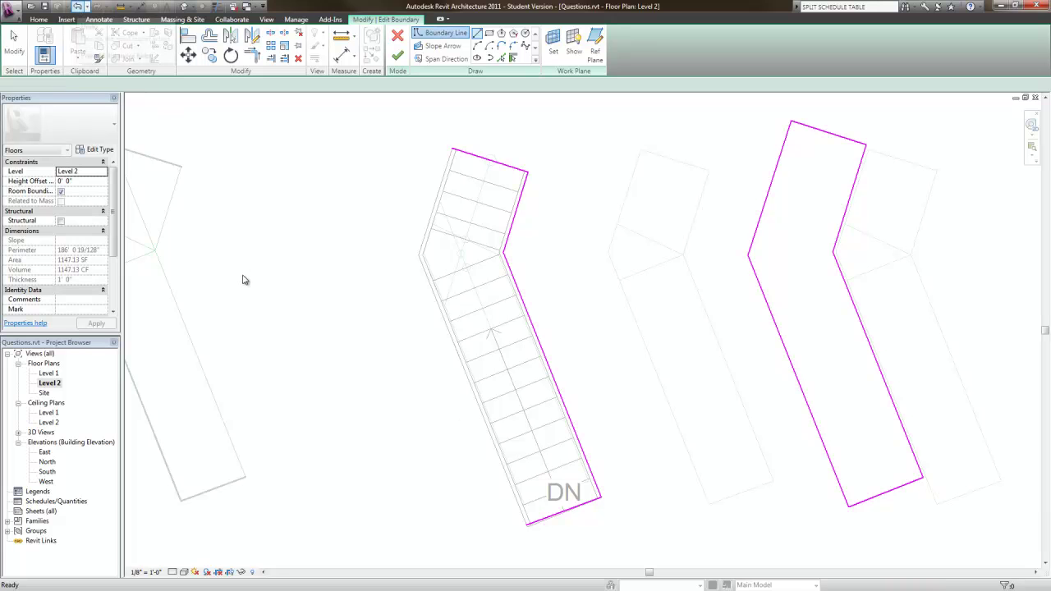
key("Escape")
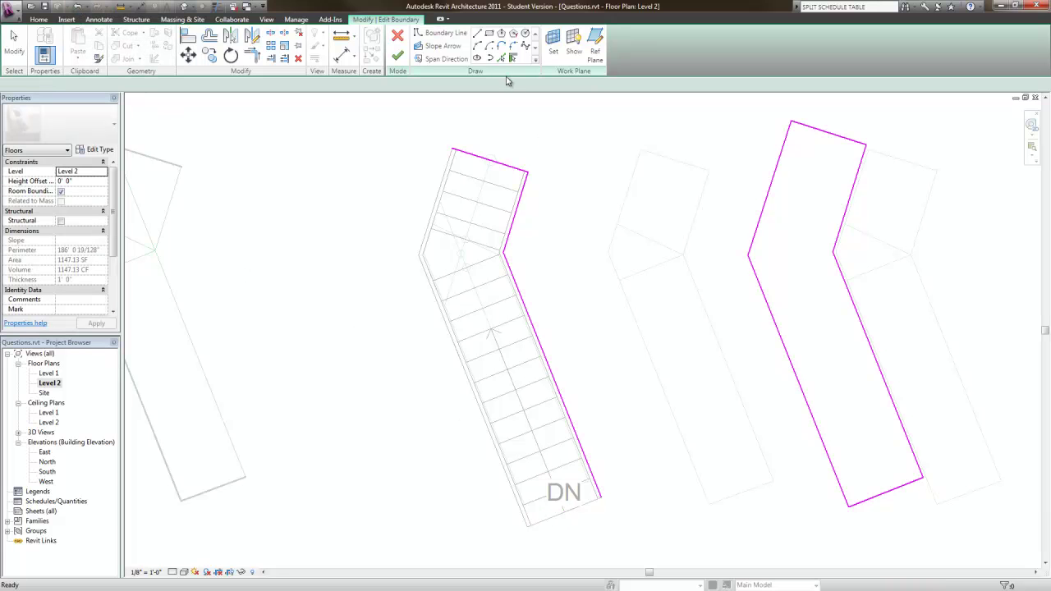
Step: Draw boundary lines across the stair's bottom edge and up its outer side to the top corner, closing the loop, and finish the floor boundary
left_click(478, 34)
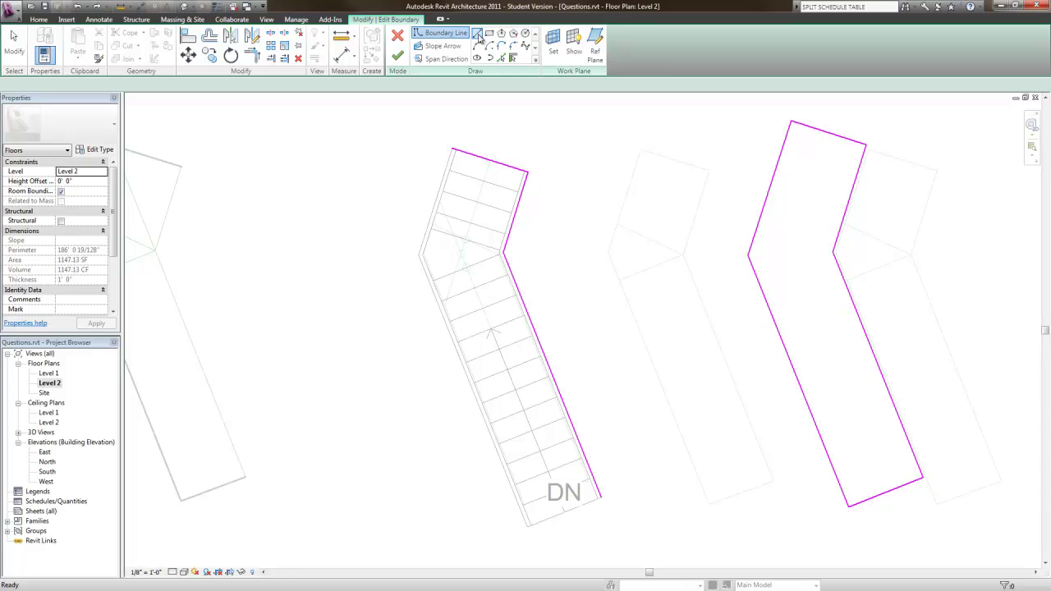
left_click(586, 510)
left_click(528, 526)
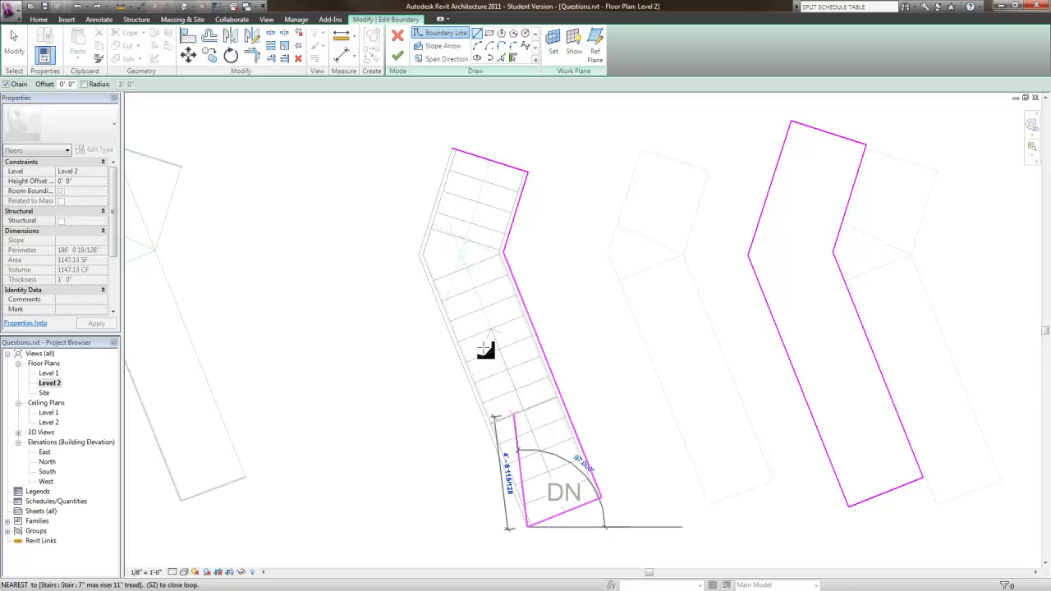
left_click(418, 256)
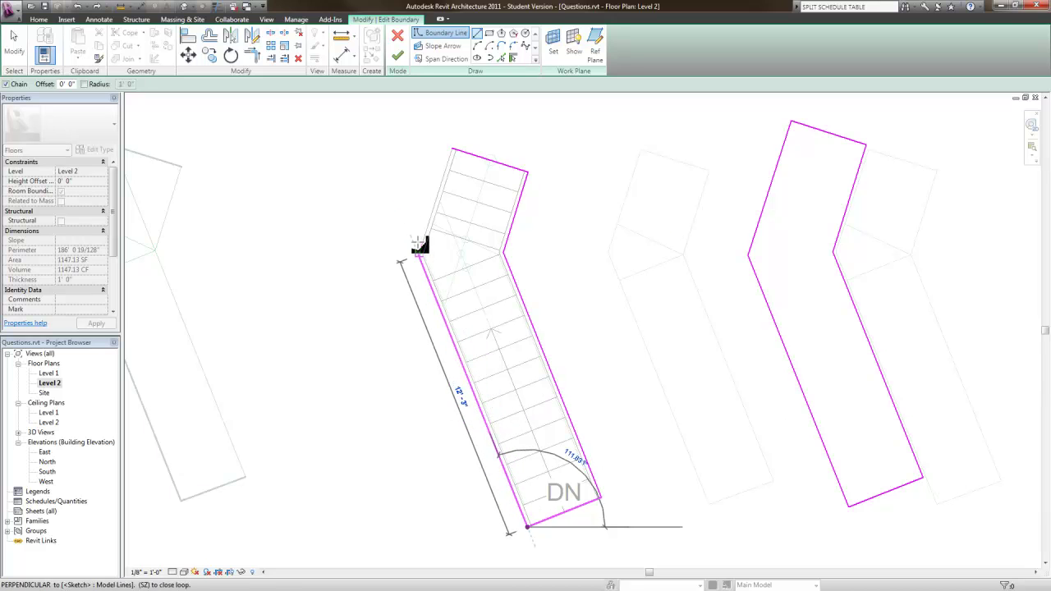
left_click(453, 151)
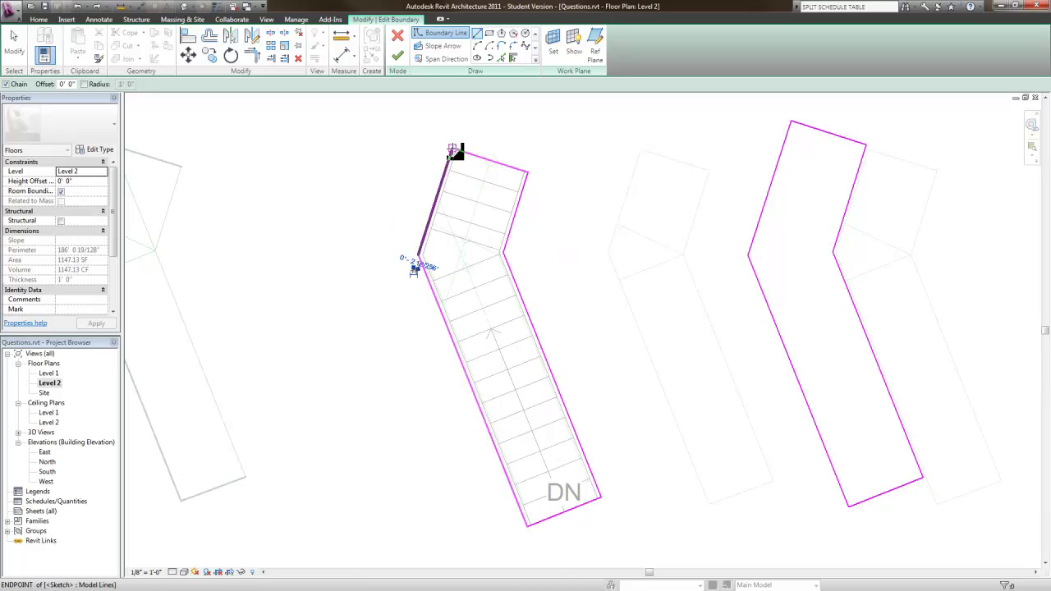
left_click(398, 55)
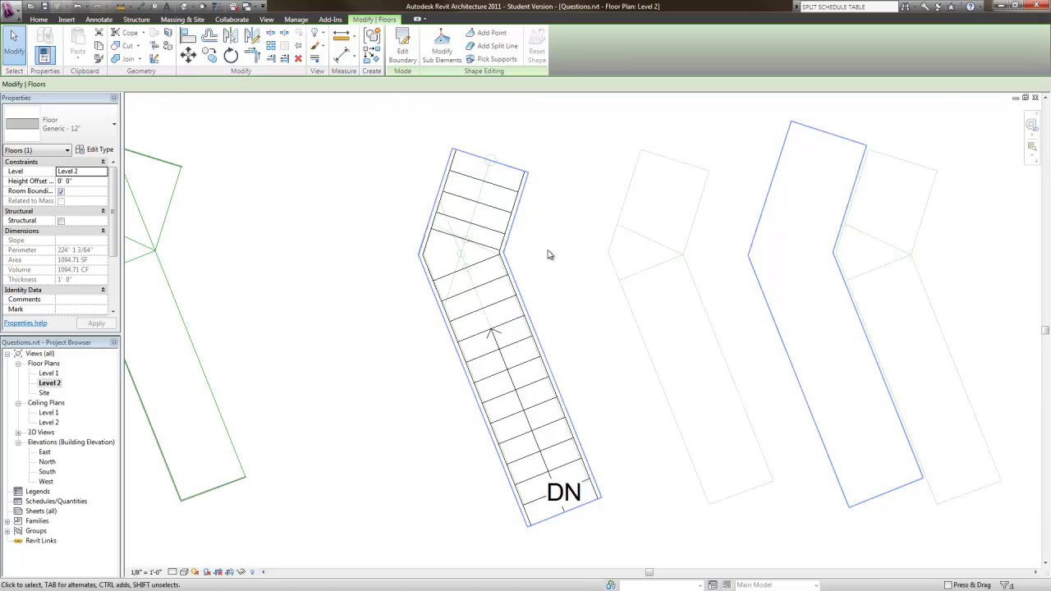
Step: Set the Level 2 plan's visual style to Shaded with Edges and deselect the floor
scroll(546, 251, "down", 2)
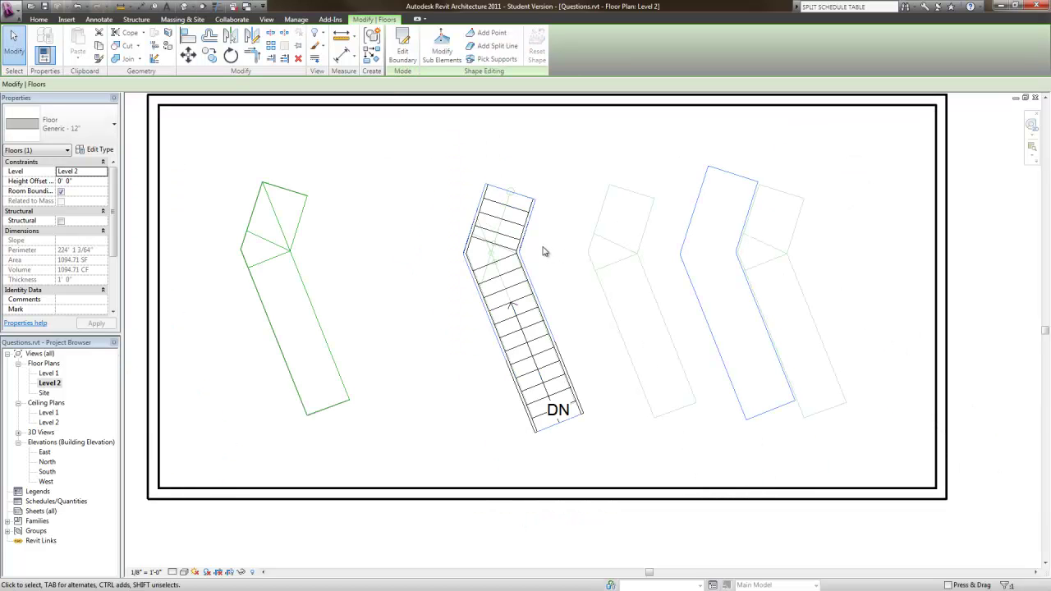
left_click(184, 572)
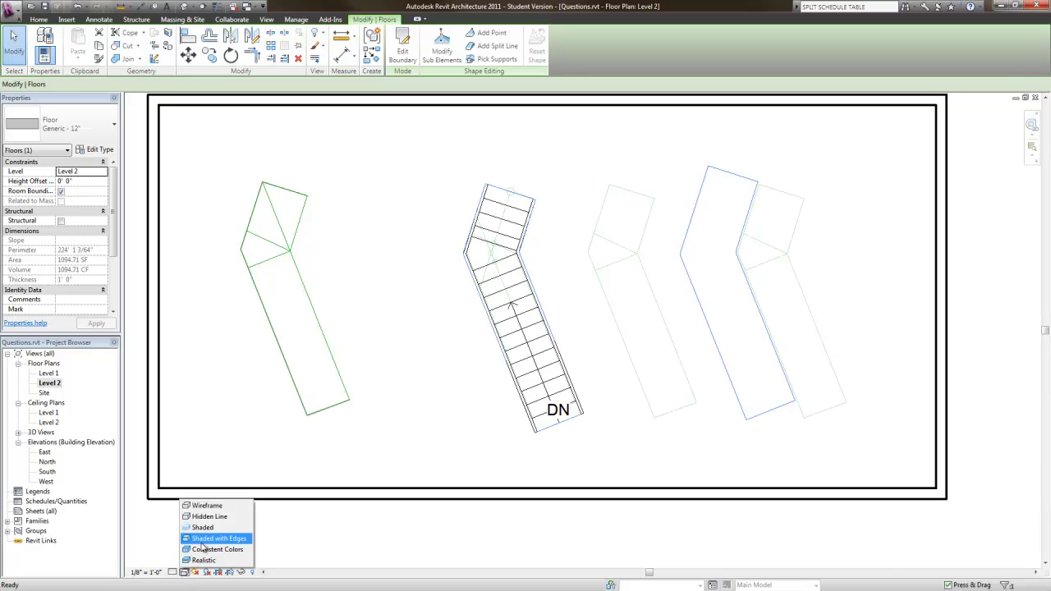
left_click(197, 560)
left_click(254, 485)
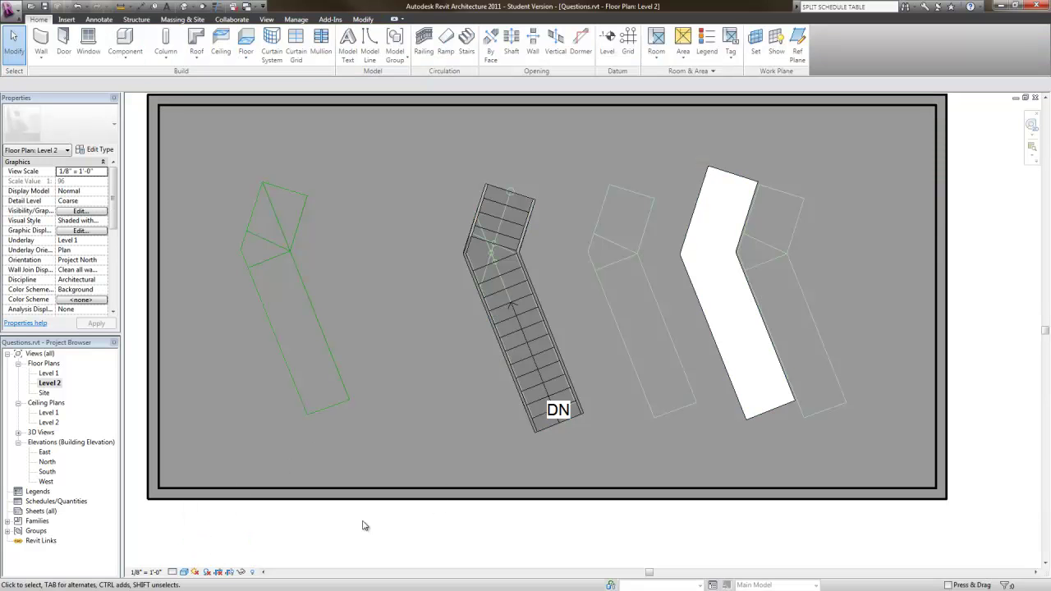
Step: Open the default 3D view and set its visual style to Hidden Line
left_click(184, 7)
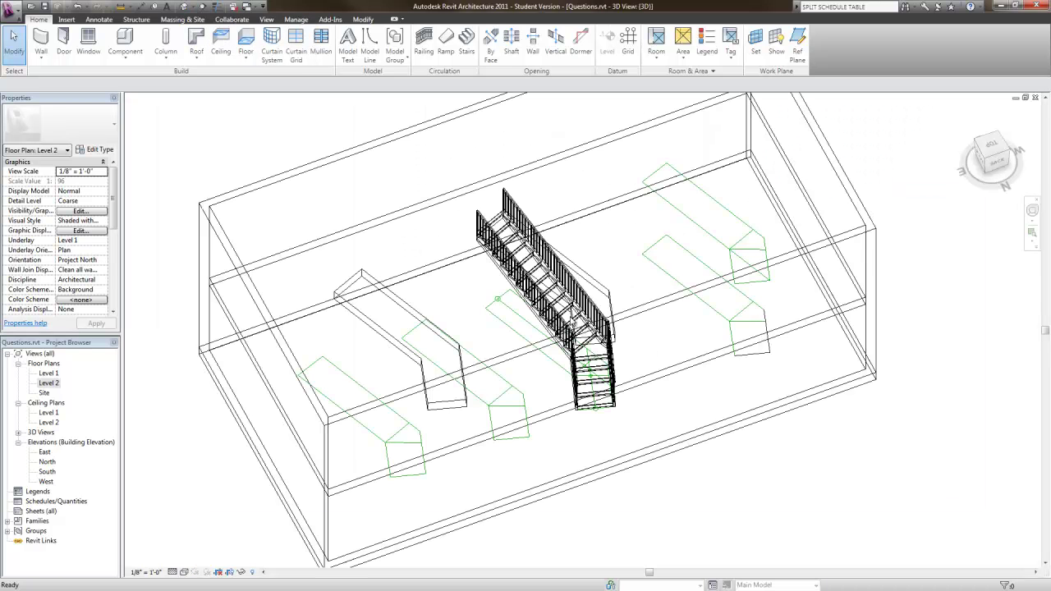
scroll(592, 379, "down", 1)
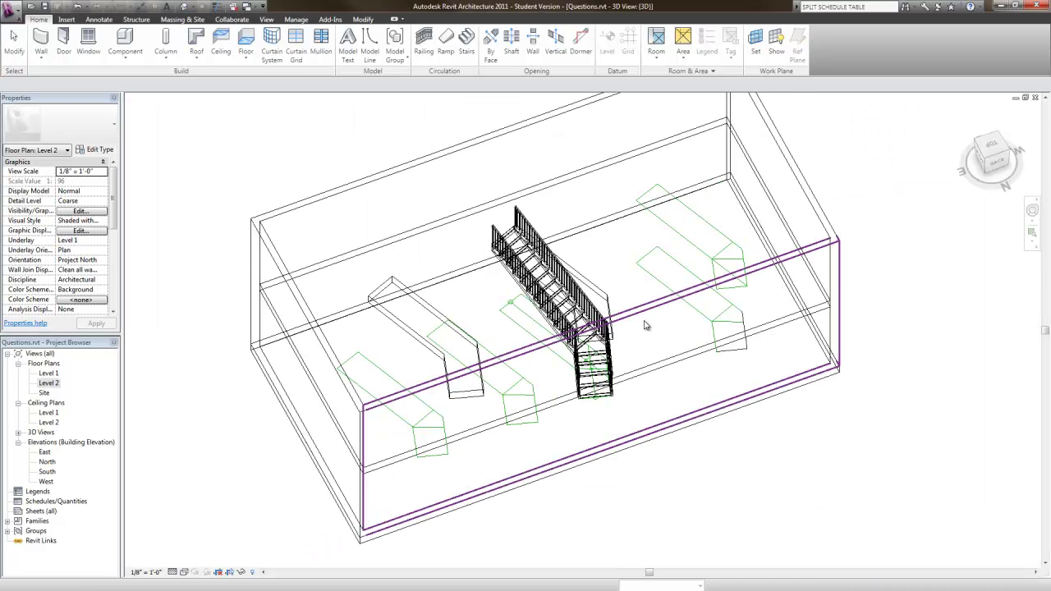
left_click(186, 573)
left_click(201, 544)
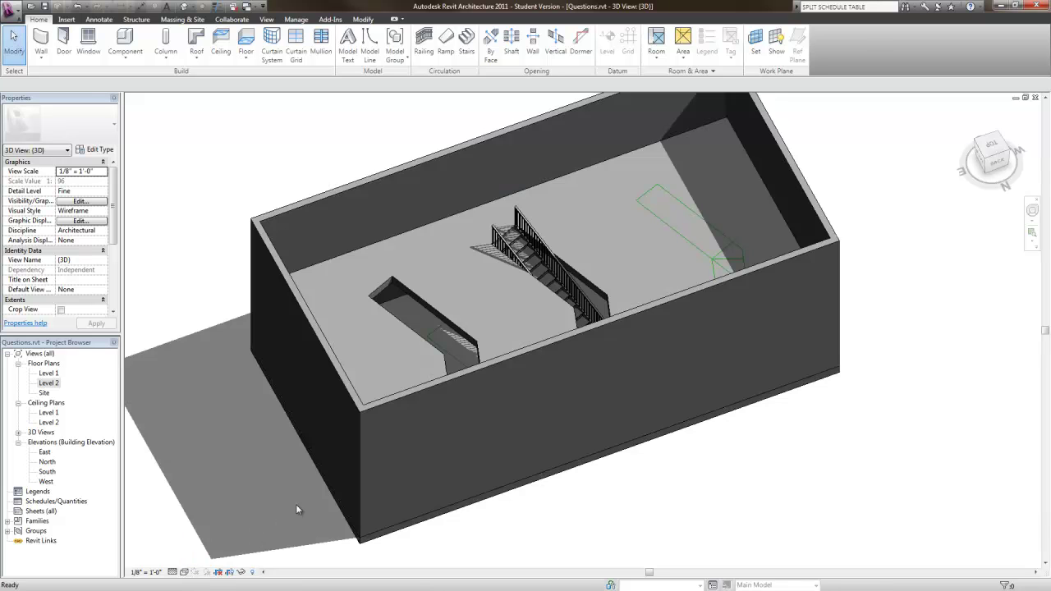
left_click(186, 573)
left_click(198, 517)
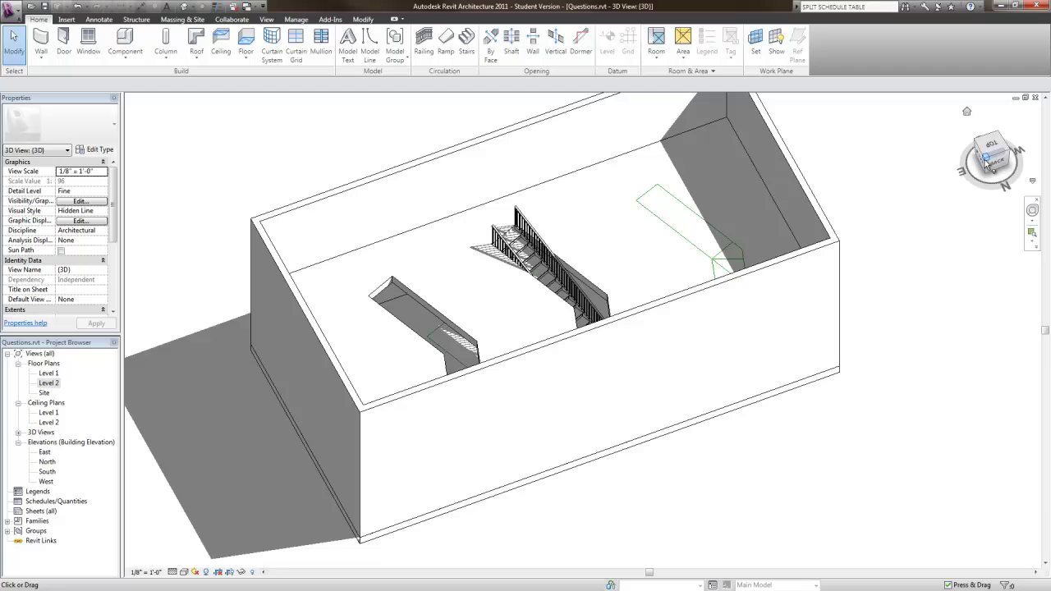
Step: Examine the stair and the Level 2 floor openings in 3D from the north side and from above
left_click_drag(989, 165, 986, 185)
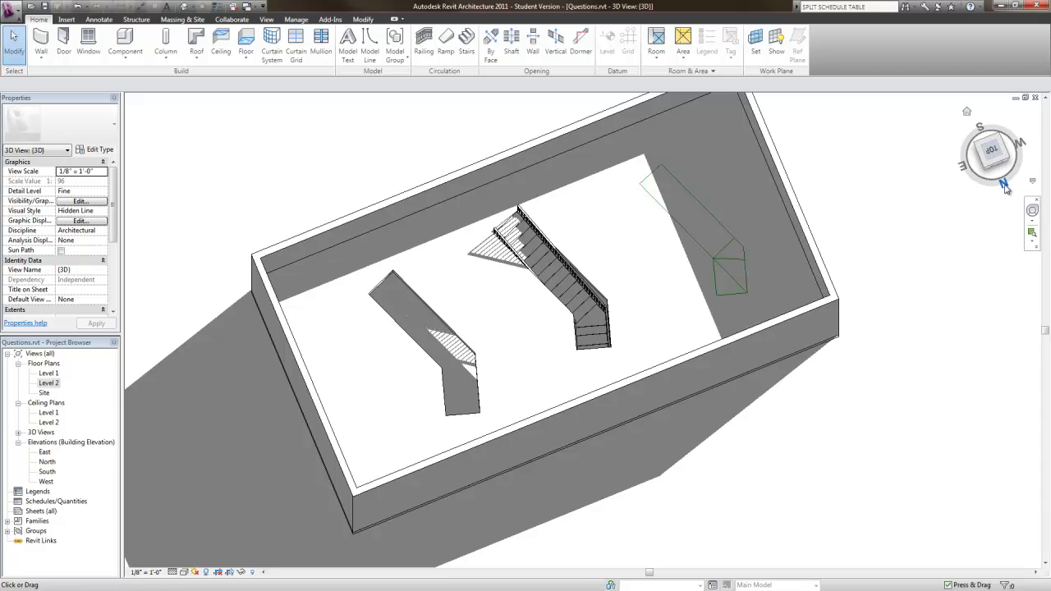
left_click(1003, 185)
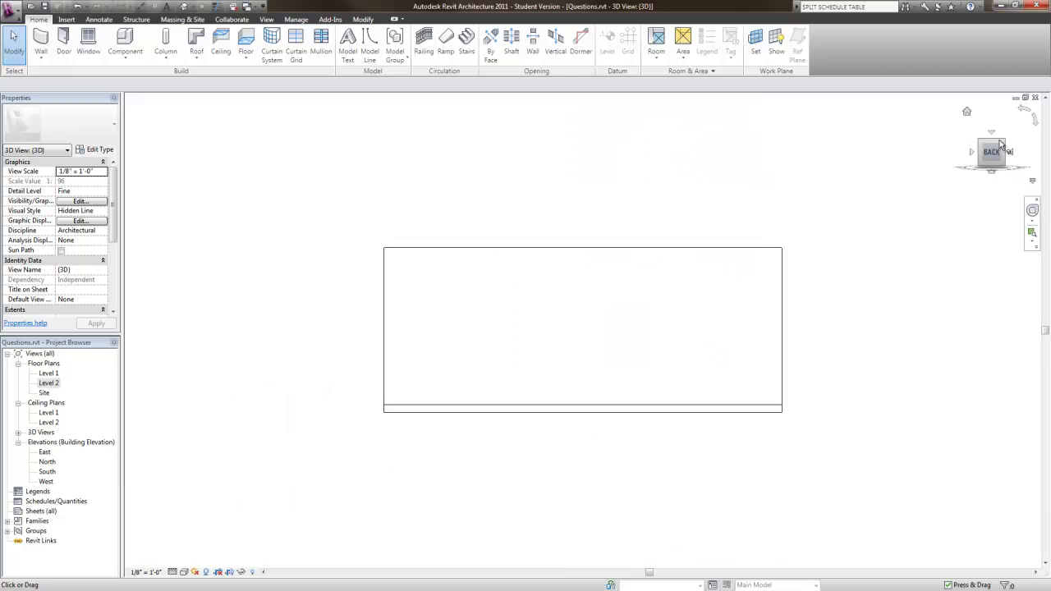
left_click(994, 135)
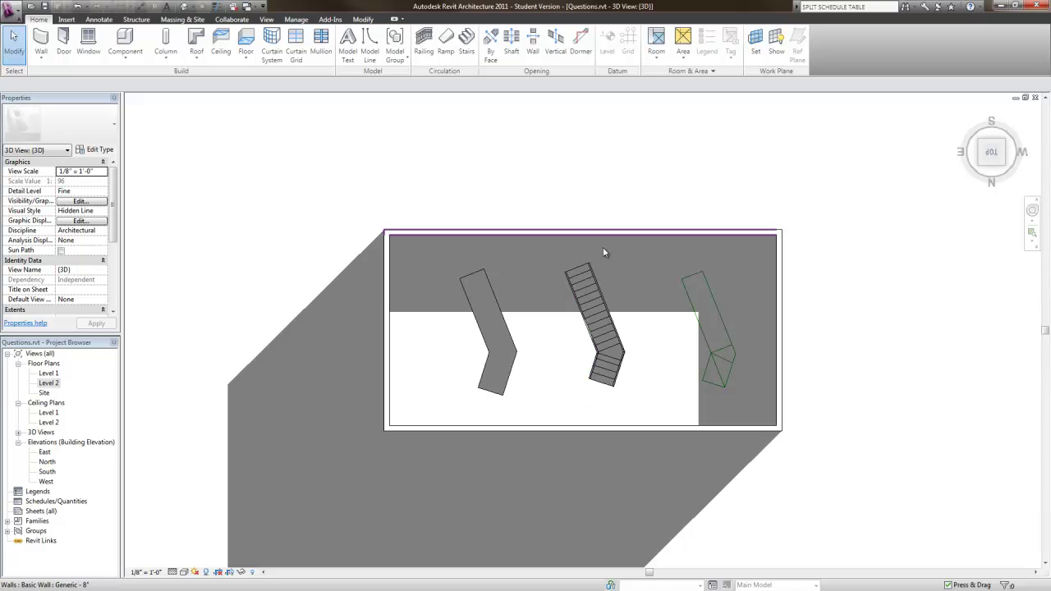
mouse_move(997, 172)
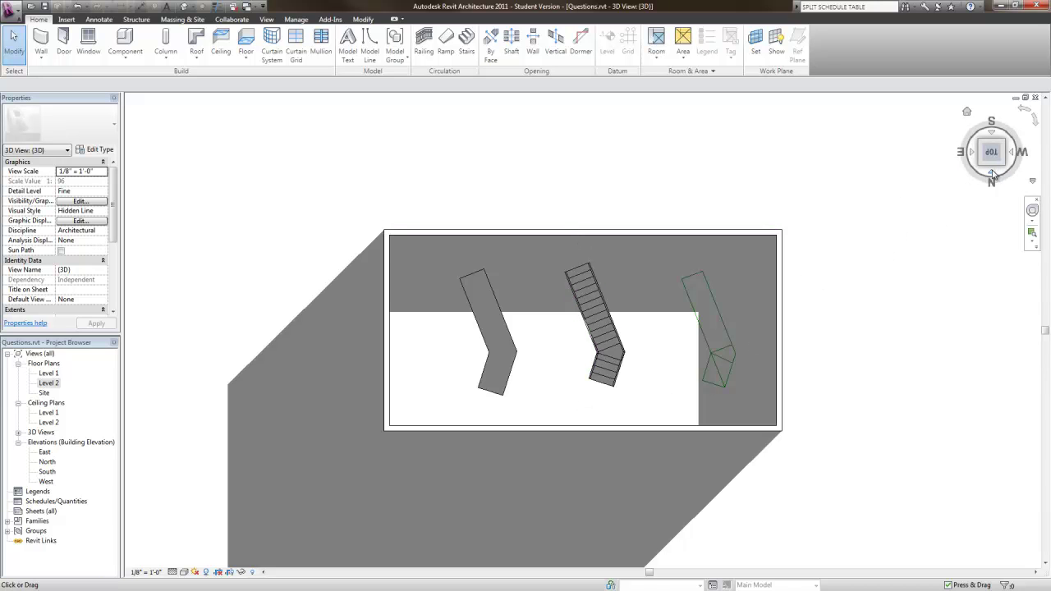
left_click_drag(993, 176, 993, 147)
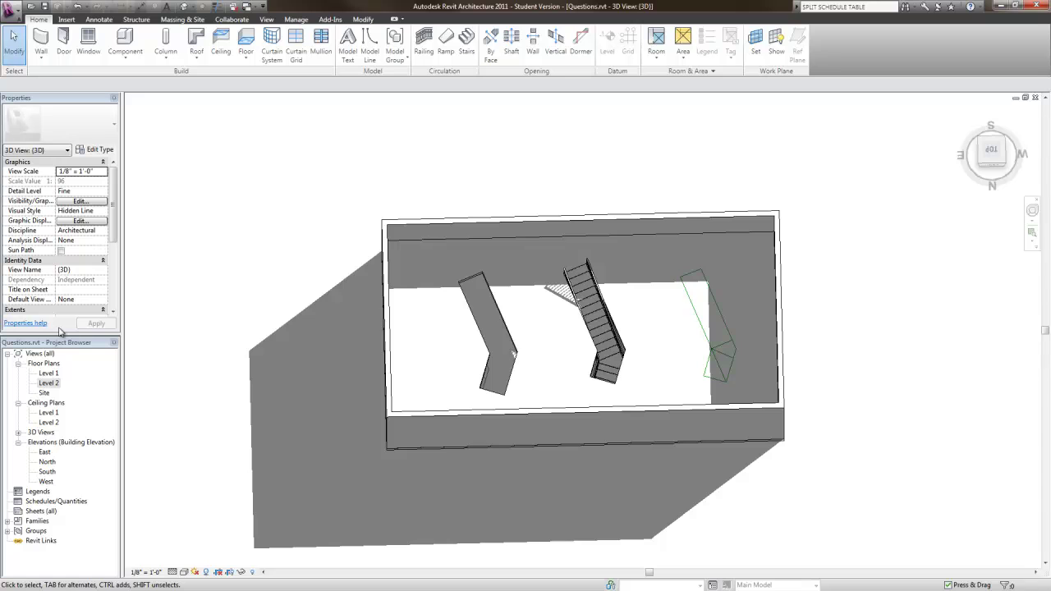
Step: Open the Level 1 floor plan and place a permanent horizontal dimension between the two end walls
double_click(49, 374)
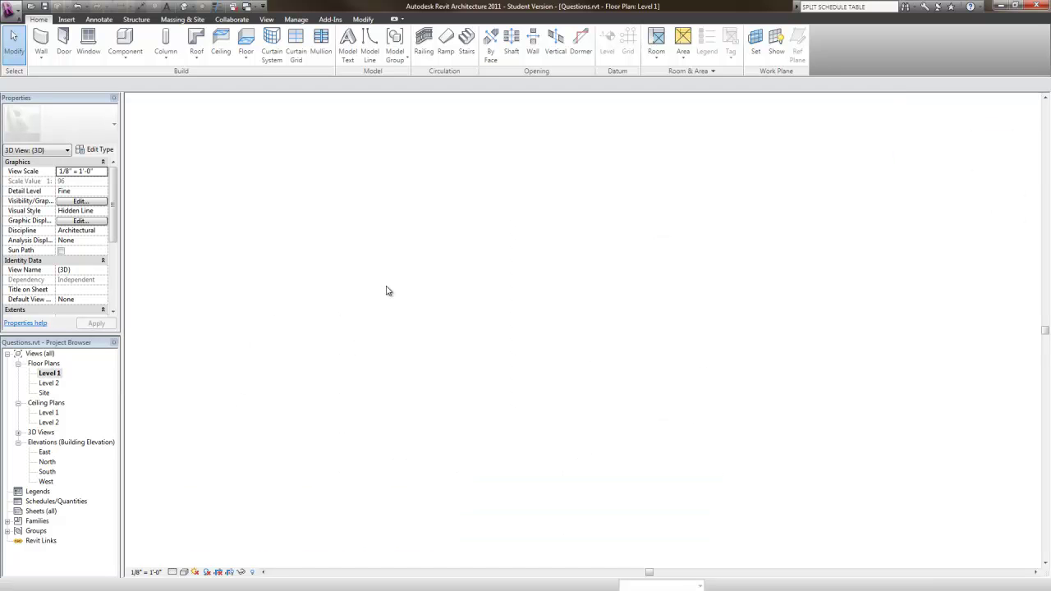
scroll(500, 361, "down", 2)
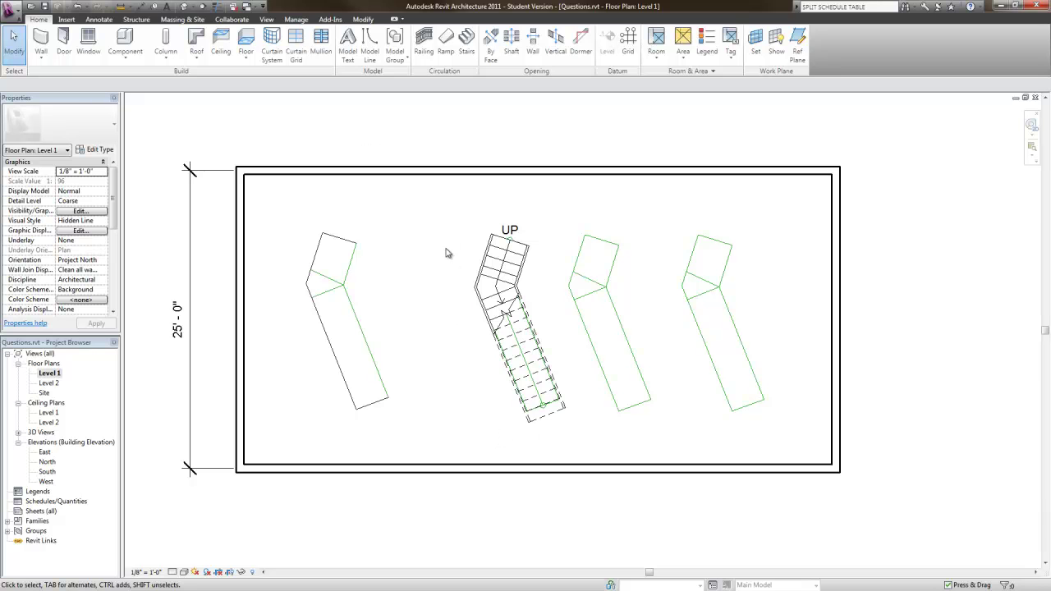
scroll(403, 211, "down", 1)
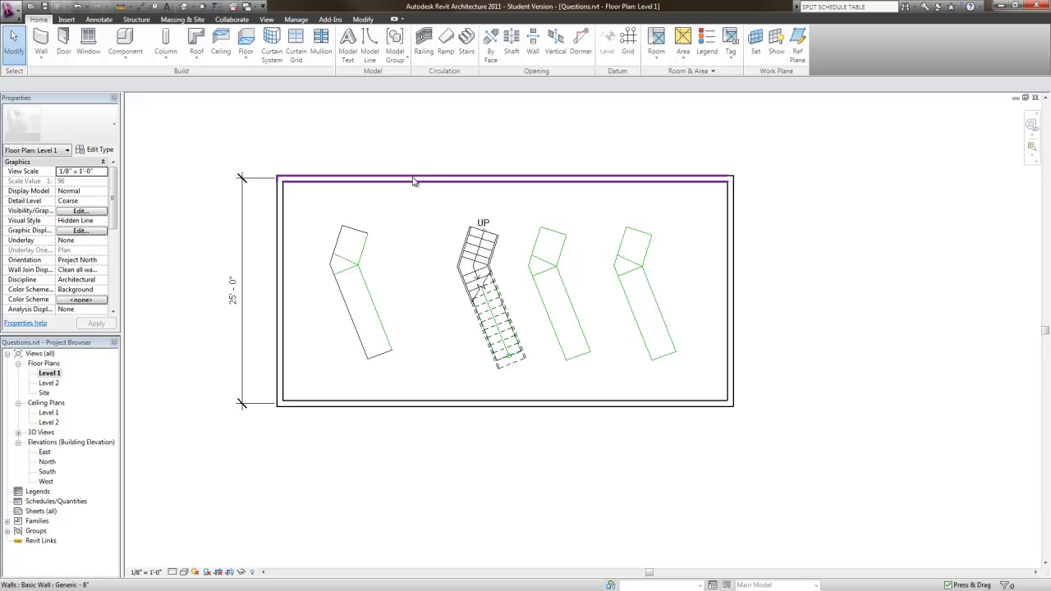
left_click(415, 182)
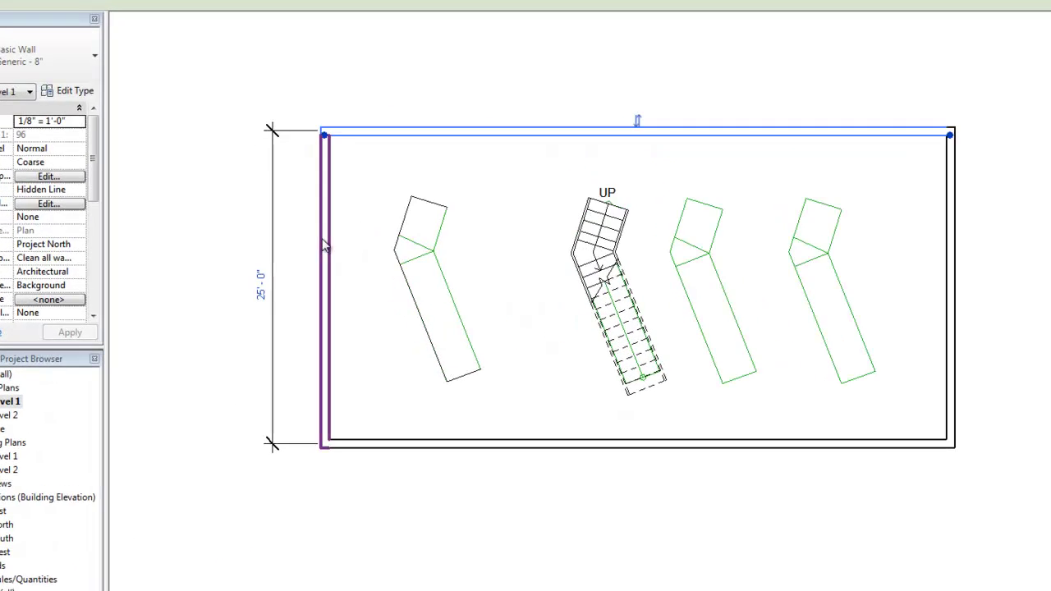
left_click(326, 245)
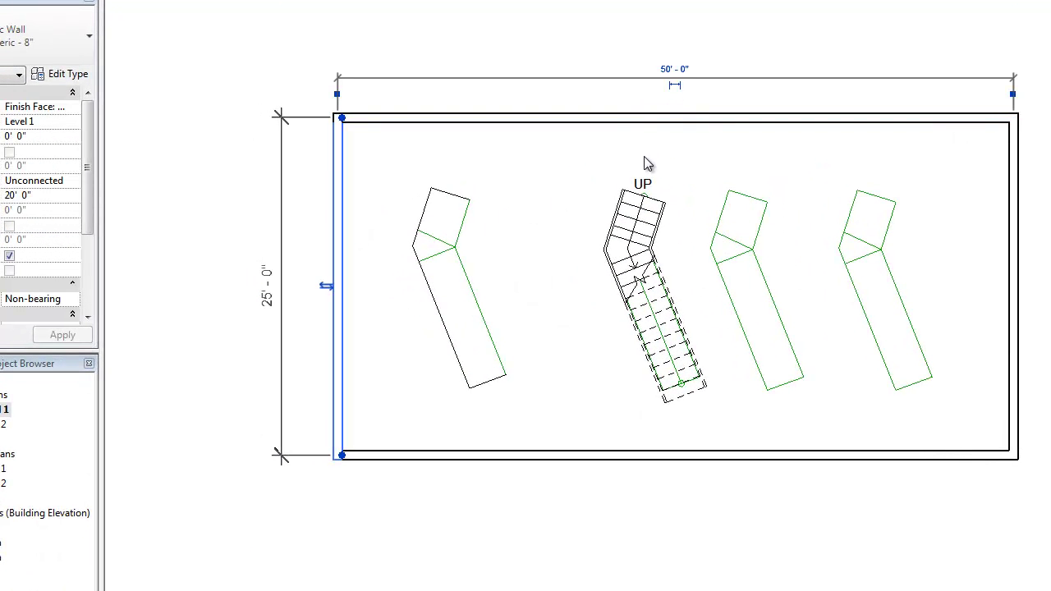
left_click(552, 213)
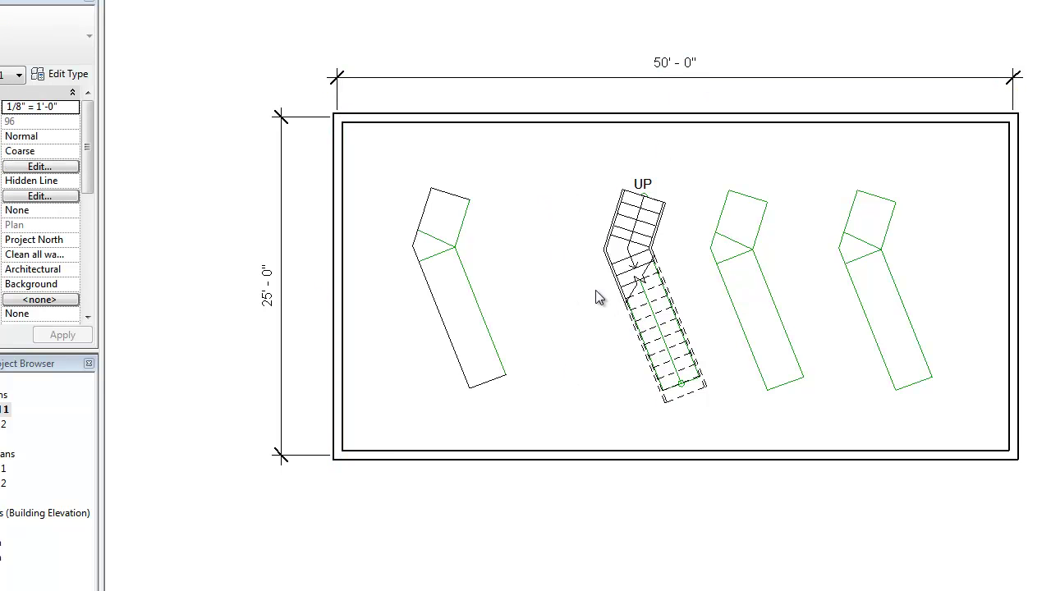
Step: Override the surface pattern of all matching walls visible in the Level 1 plan with a solid black fill, by element
left_click(545, 122)
right_click(545, 121)
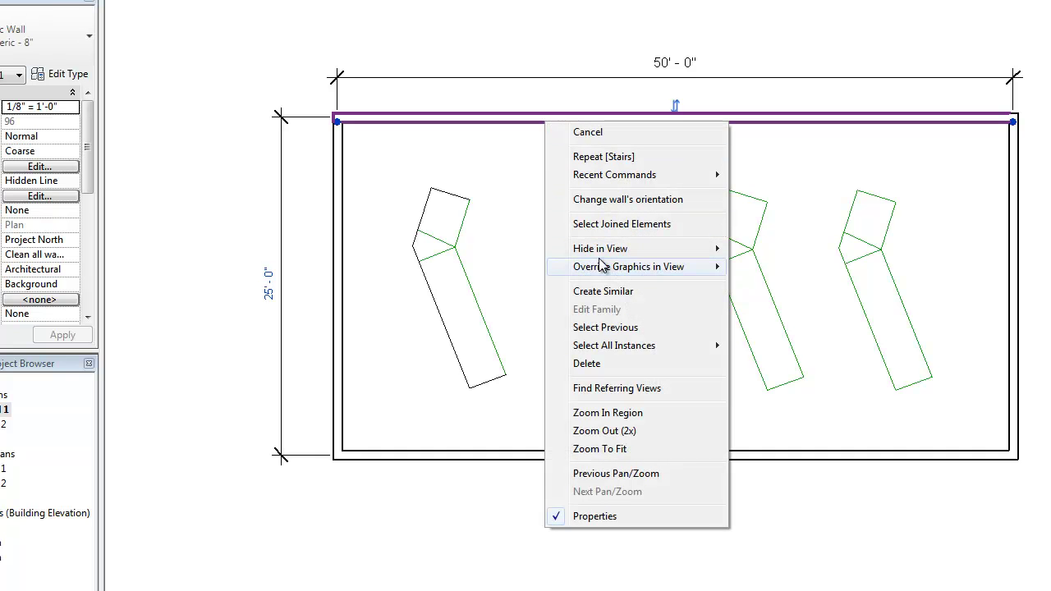
mouse_move(605, 248)
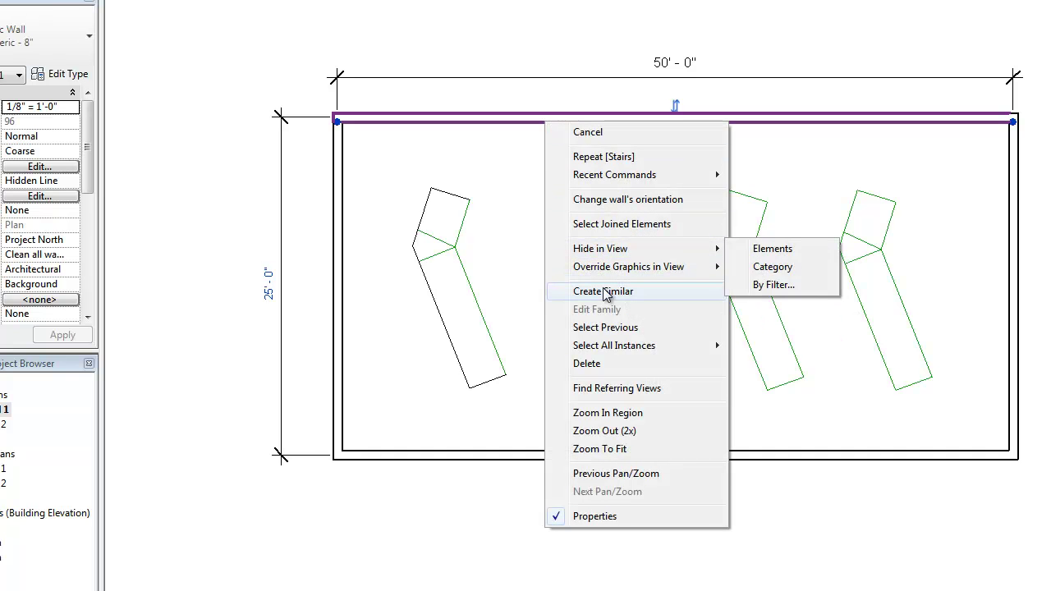
mouse_move(616, 346)
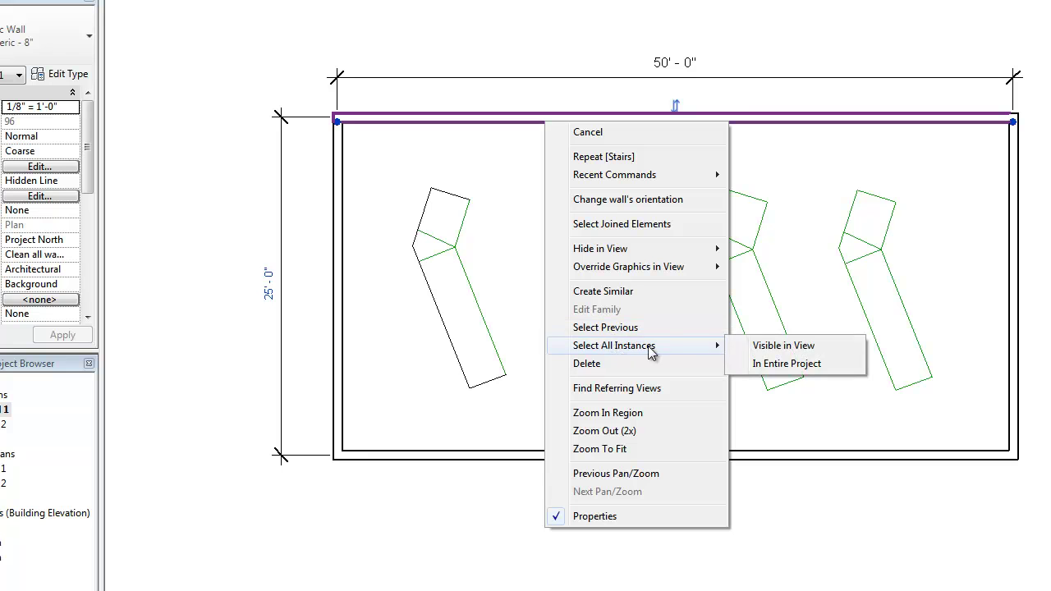
left_click(766, 350)
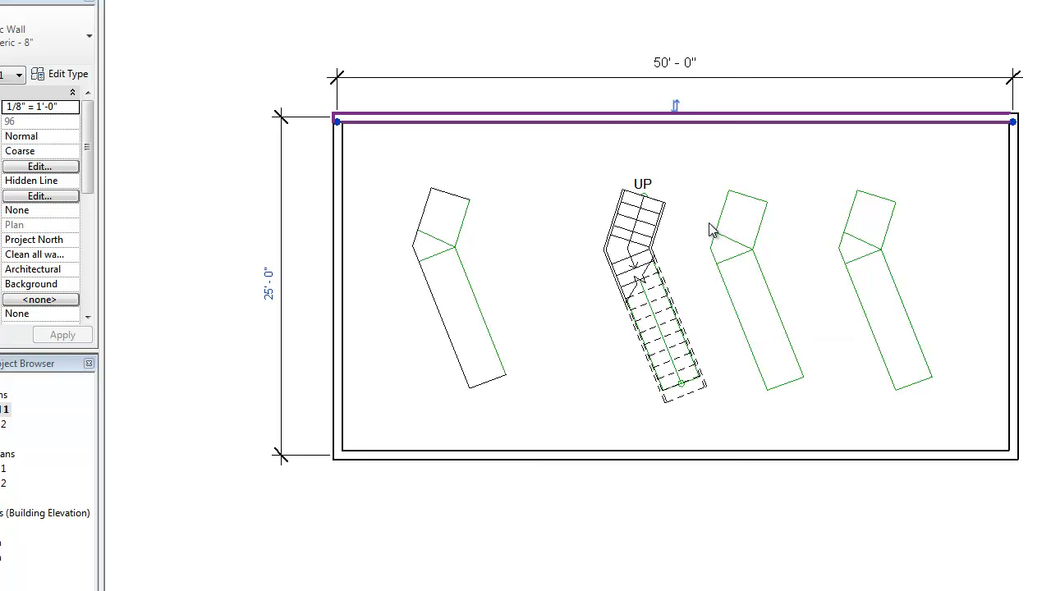
right_click(342, 265)
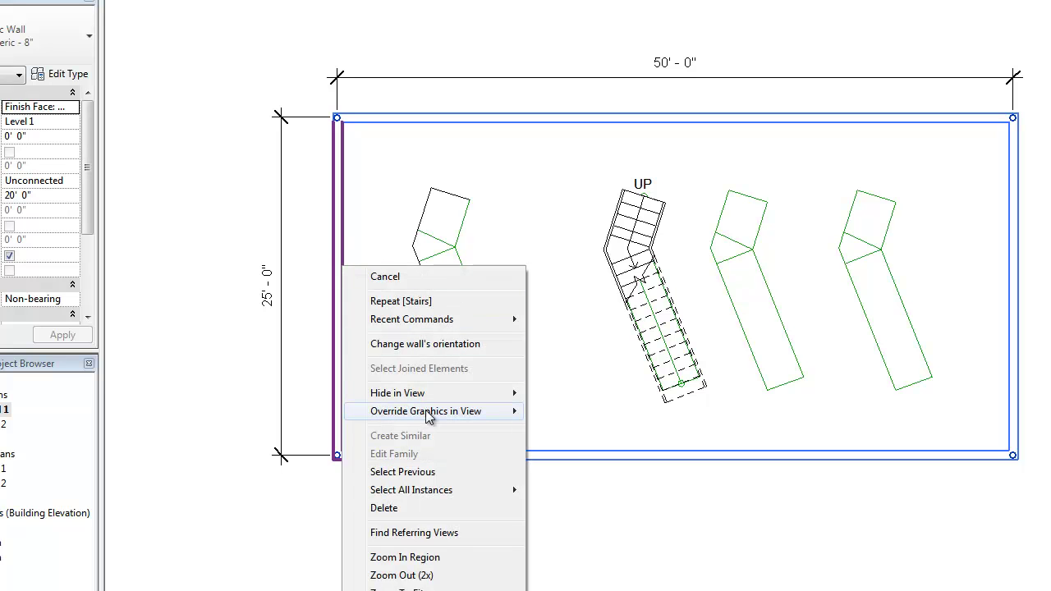
mouse_move(427, 413)
left_click(554, 418)
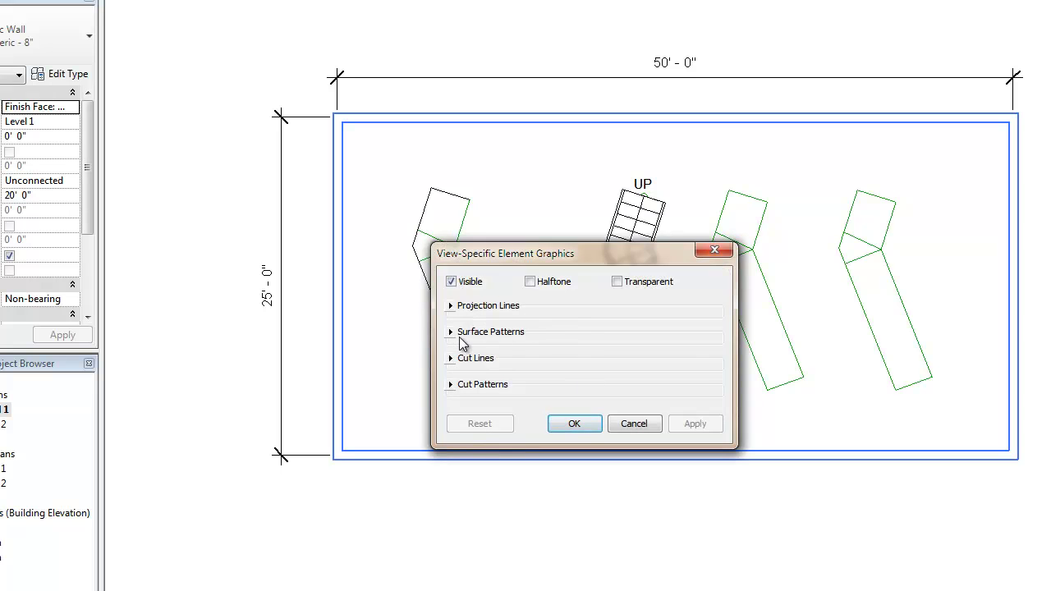
left_click(459, 335)
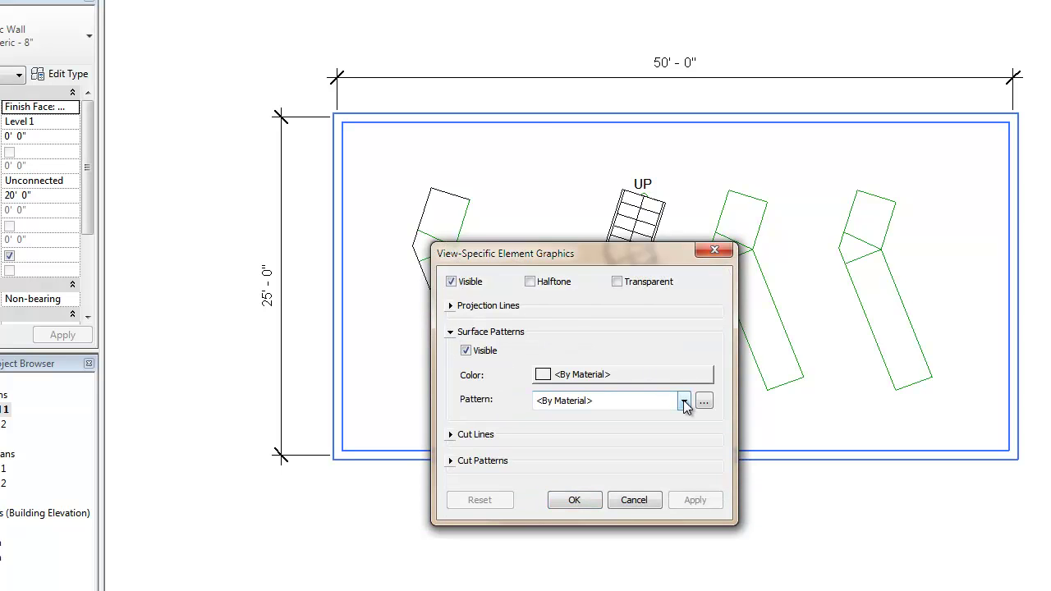
left_click(684, 400)
left_click(695, 306)
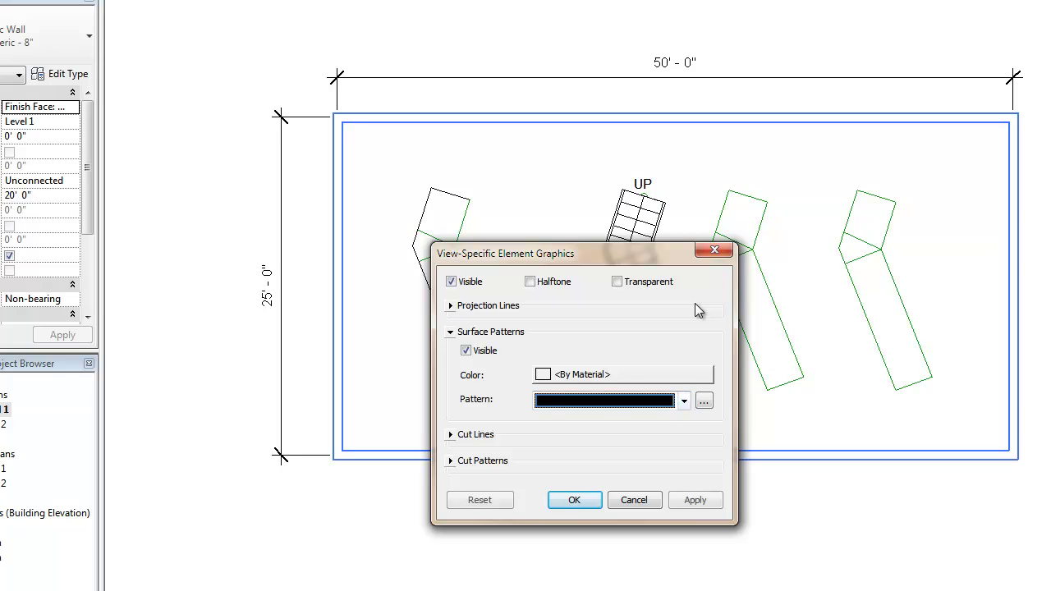
left_click(693, 500)
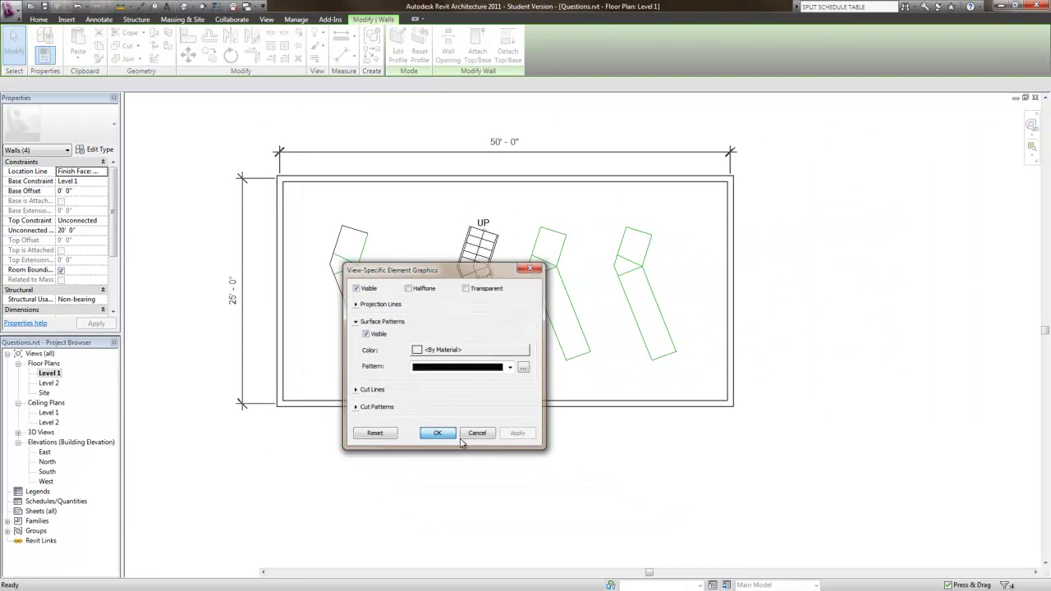
left_click(574, 500)
left_click(452, 358)
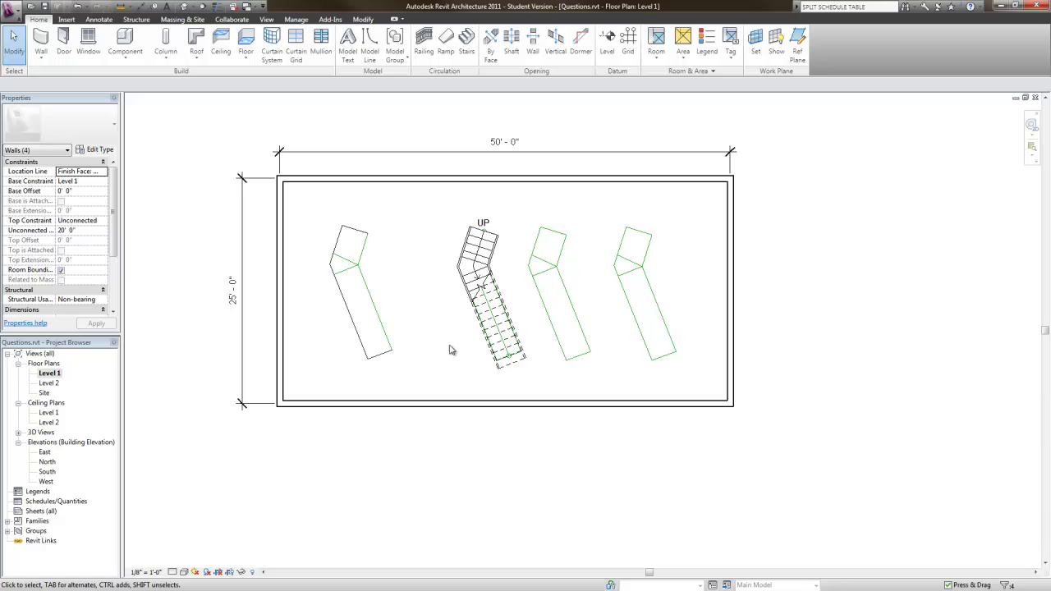
Step: Undo the wall surface pattern override and make the horizontal dimension between the two end walls permanent again
left_click(77, 7)
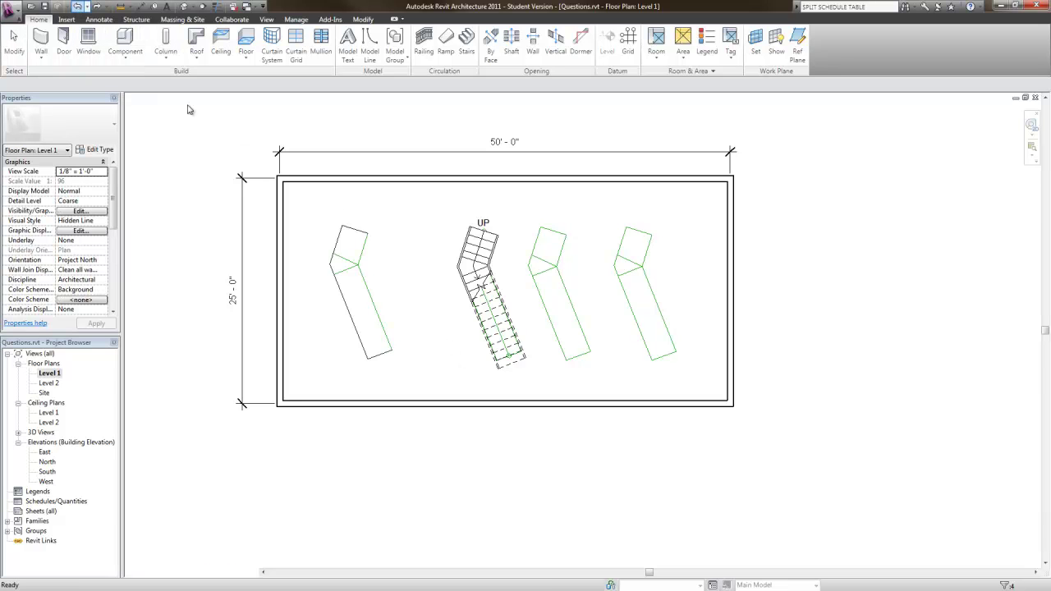
left_click(281, 212)
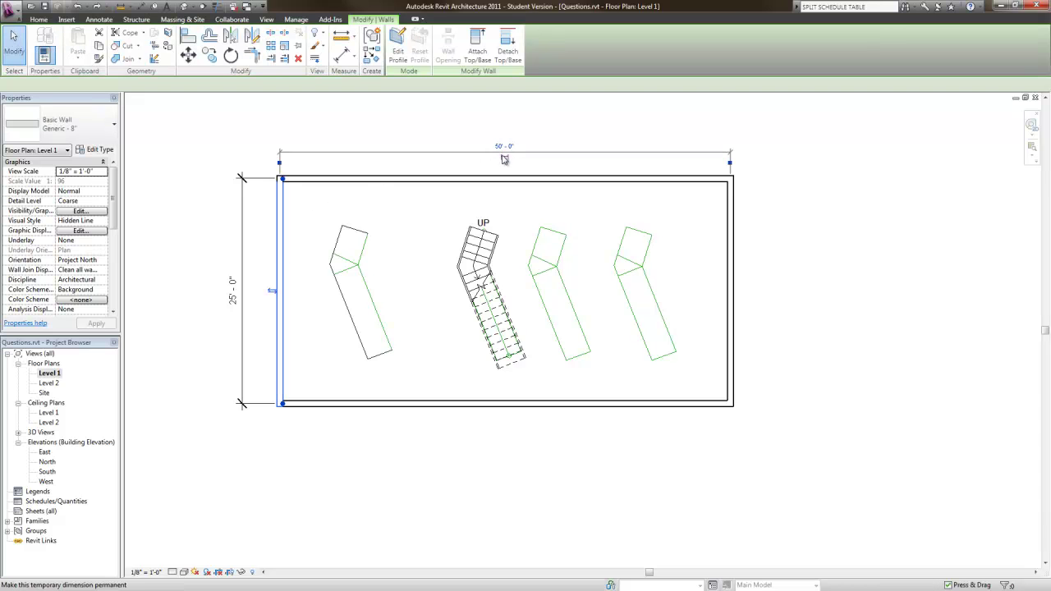
left_click(503, 153)
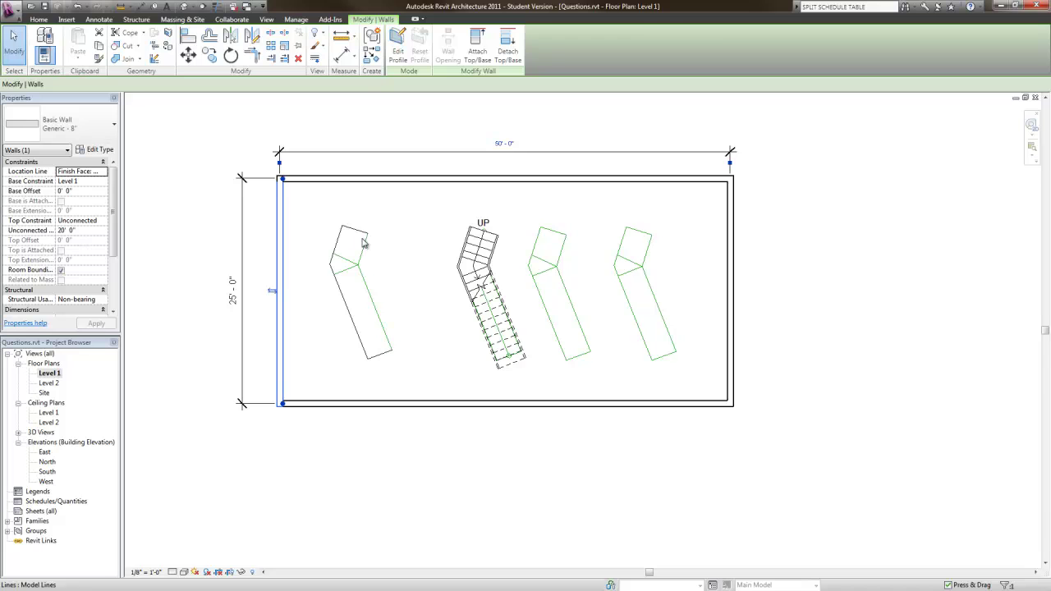
left_click(420, 209)
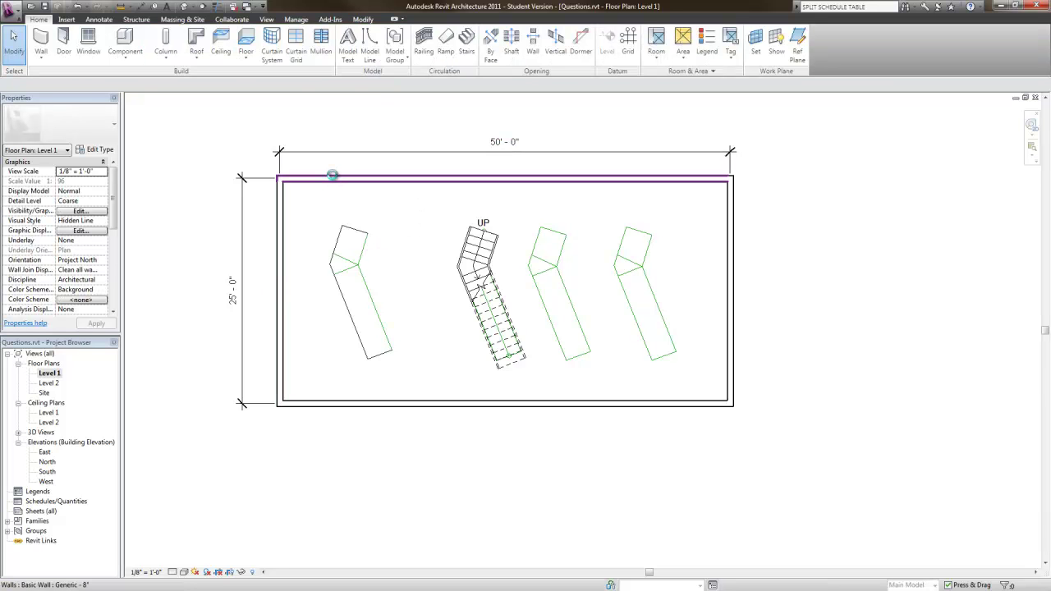
Step: Override the cut pattern of all matching walls visible in the Level 1 plan with Solid fill, by element
left_click(333, 174)
right_click(332, 175)
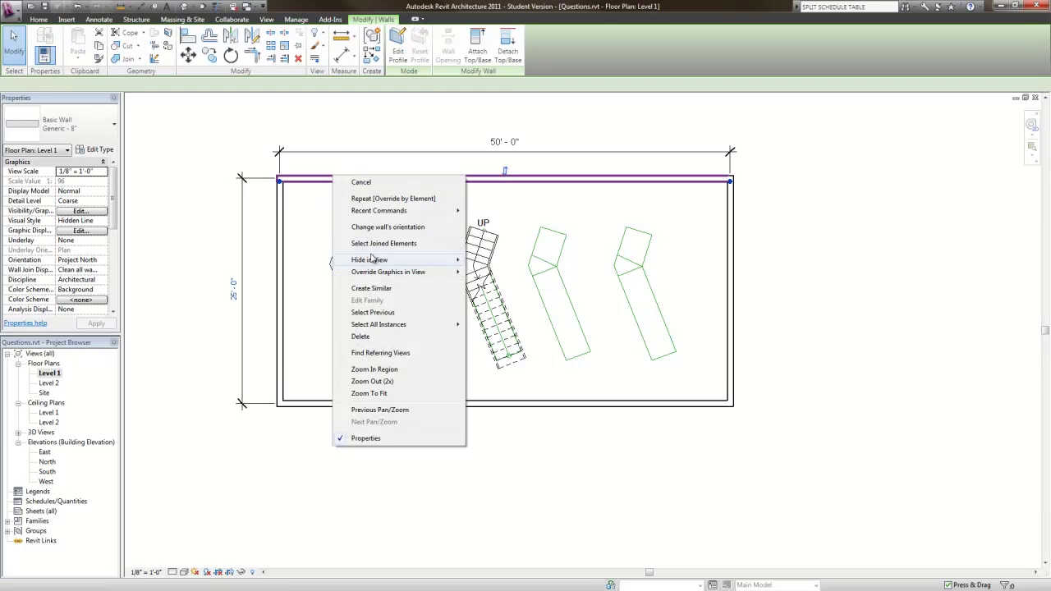
mouse_move(379, 325)
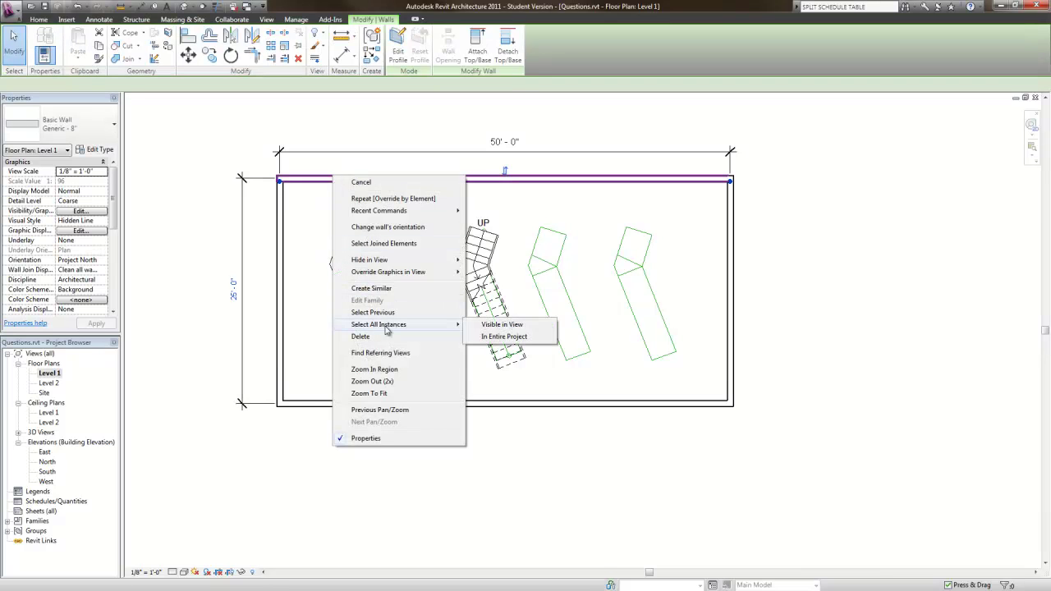
left_click(497, 325)
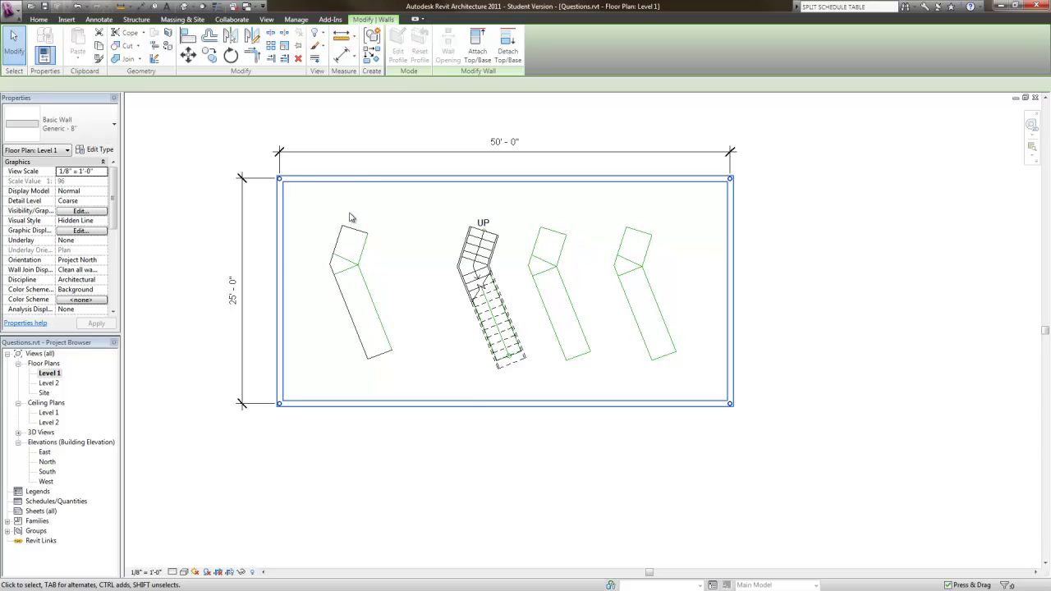
right_click(347, 183)
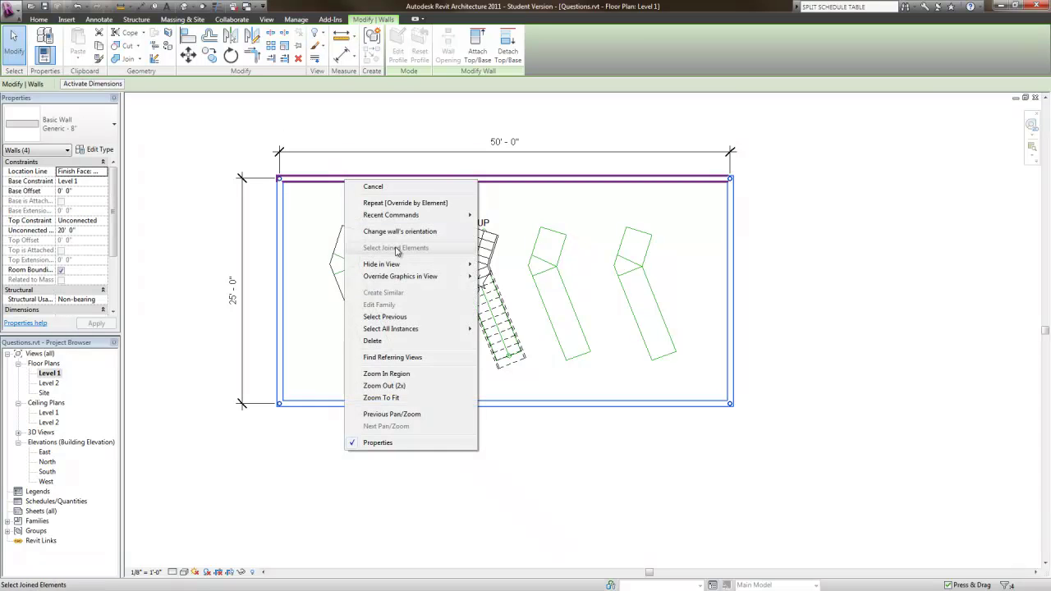
mouse_move(396, 280)
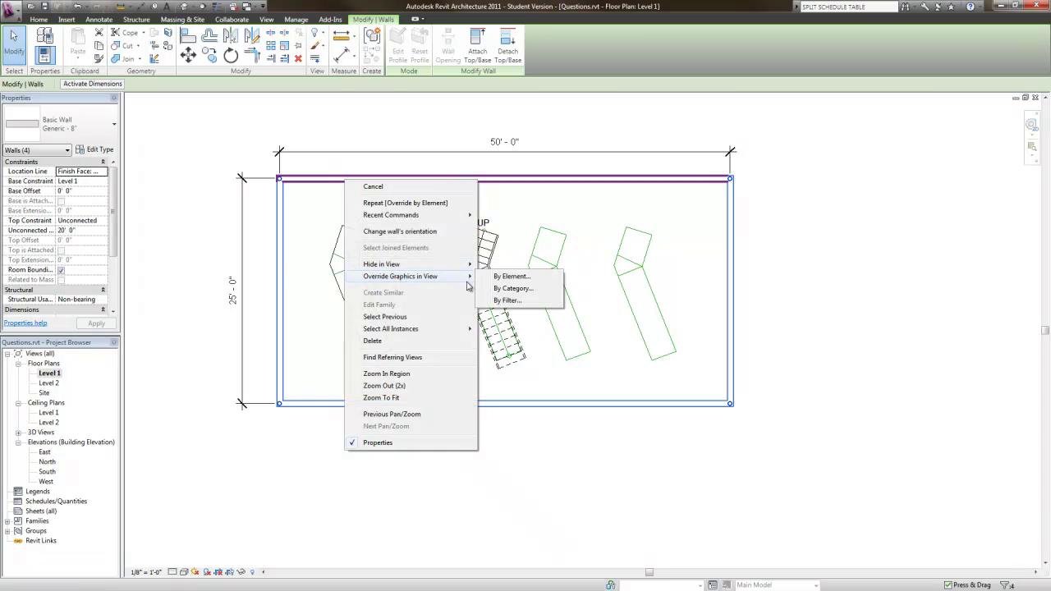
left_click(509, 278)
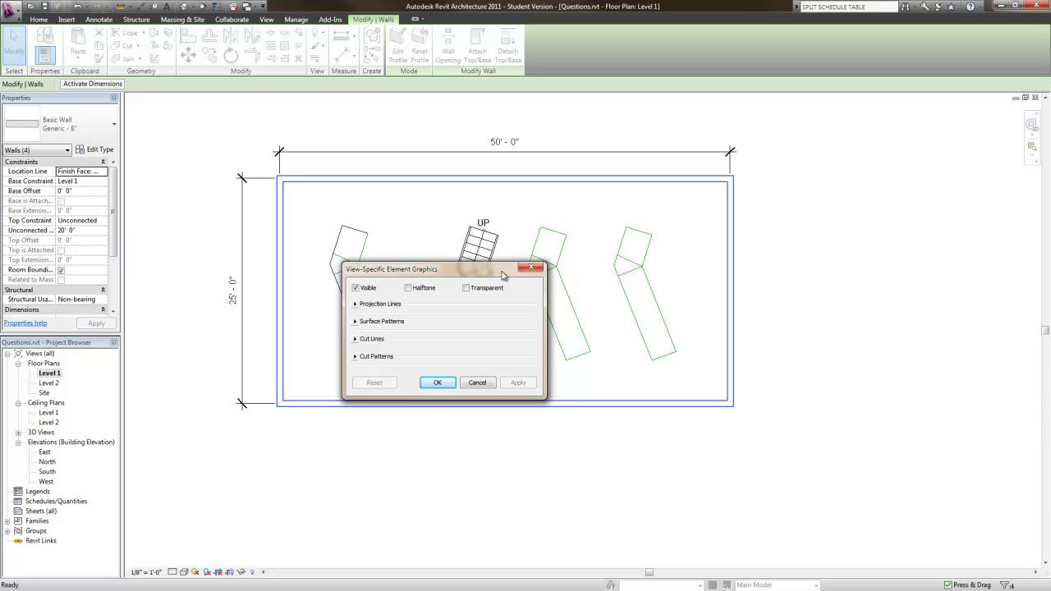
left_click(356, 356)
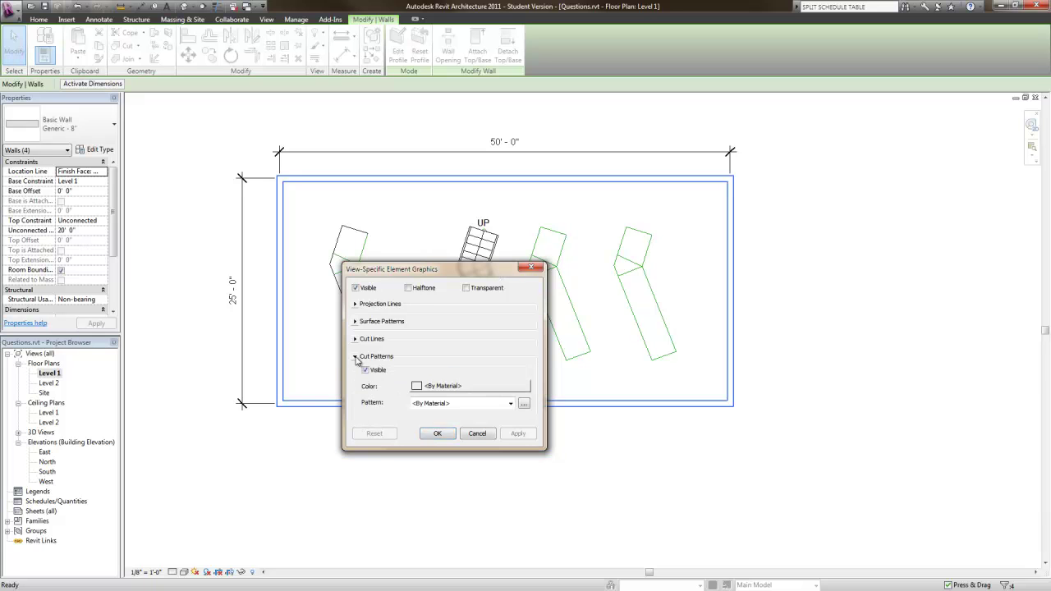
left_click(509, 403)
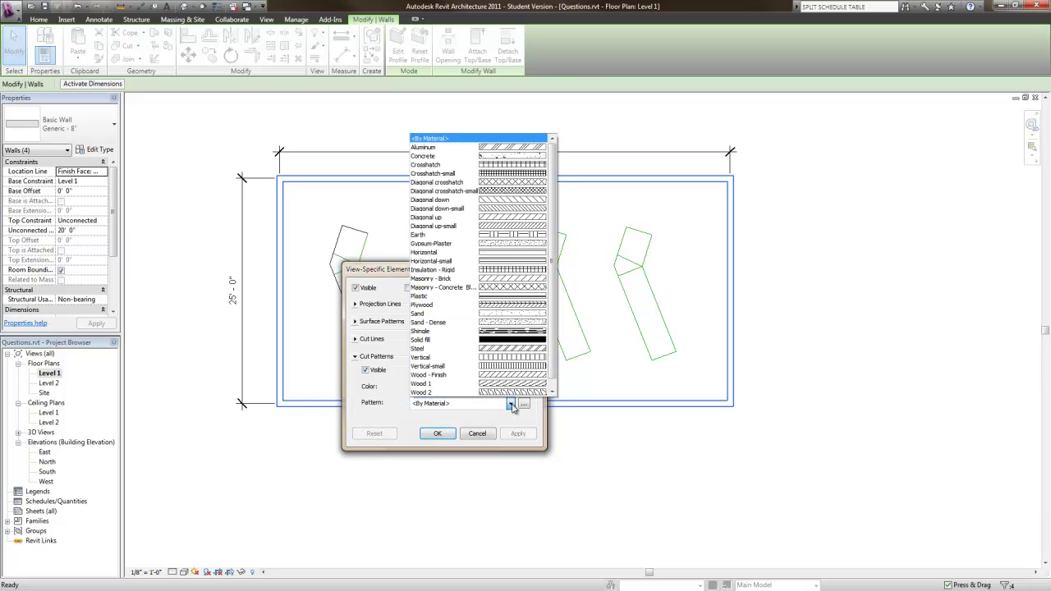
left_click(498, 345)
left_click(519, 434)
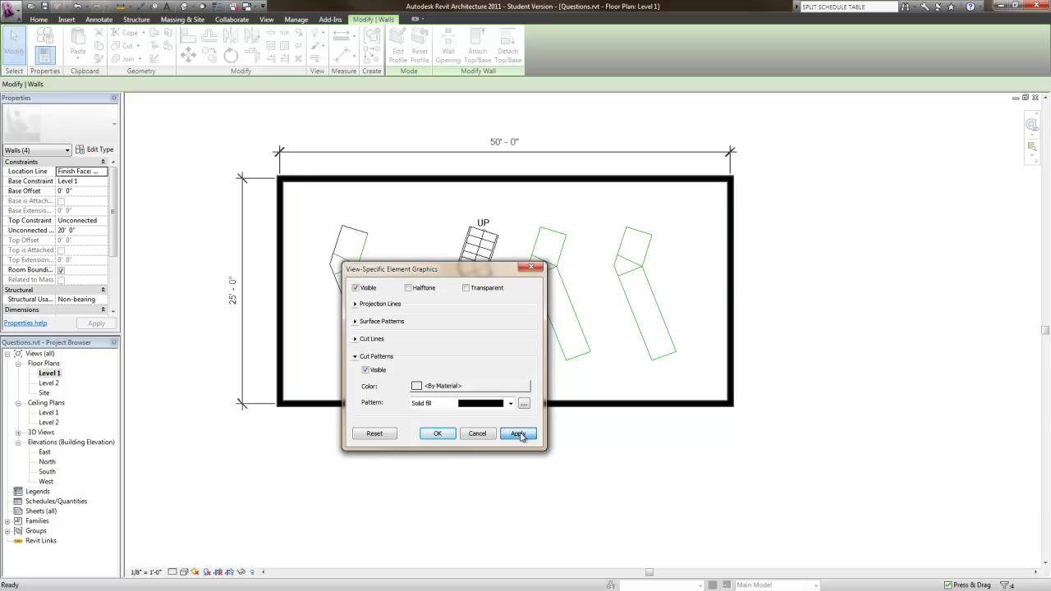
Step: Apply the colour red to the solid cut pattern of the selected walls
left_click(518, 387)
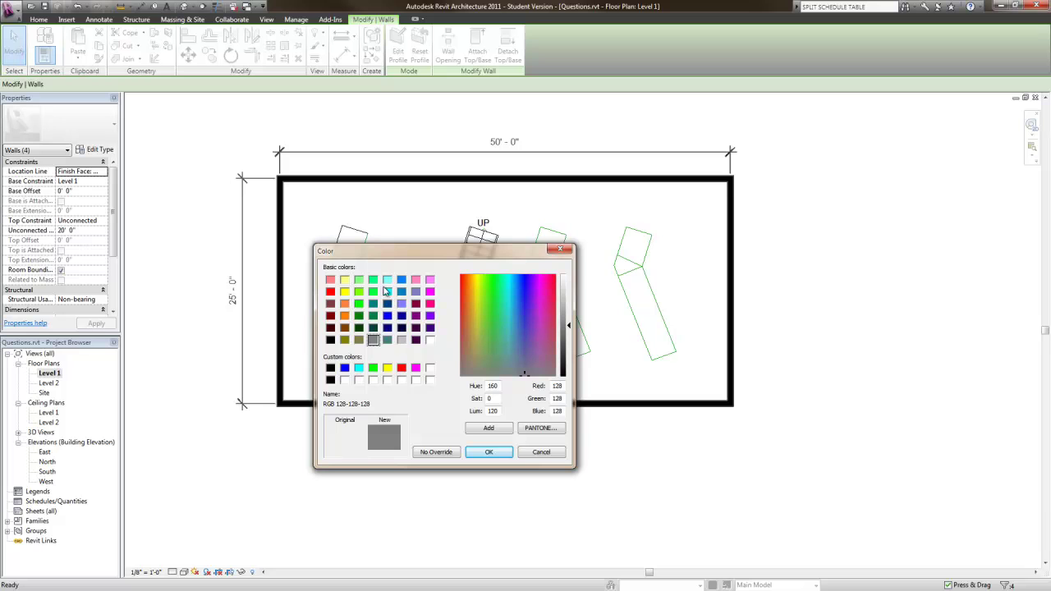
left_click(330, 292)
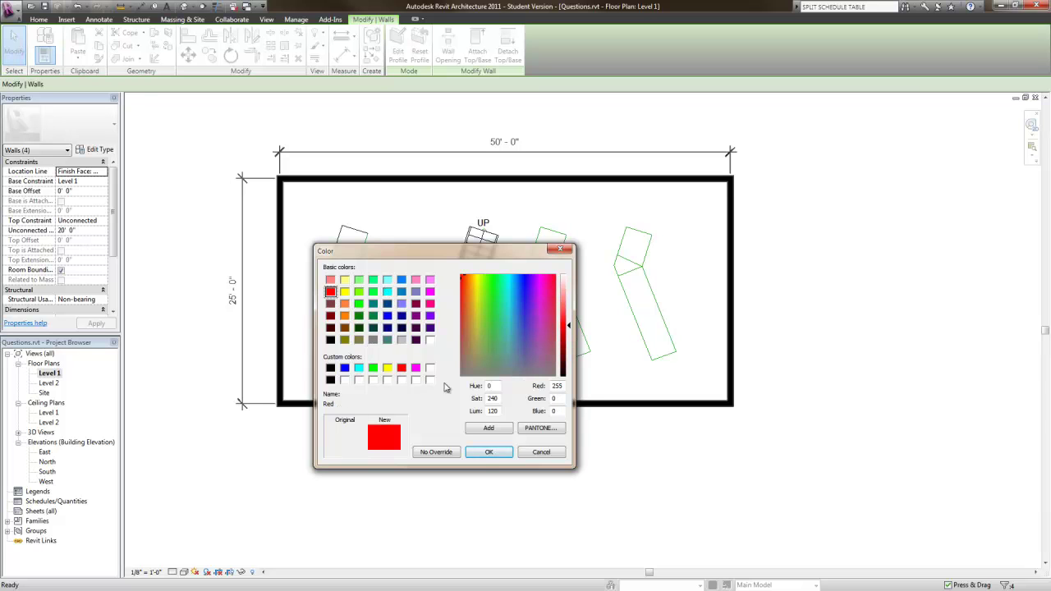
left_click(486, 453)
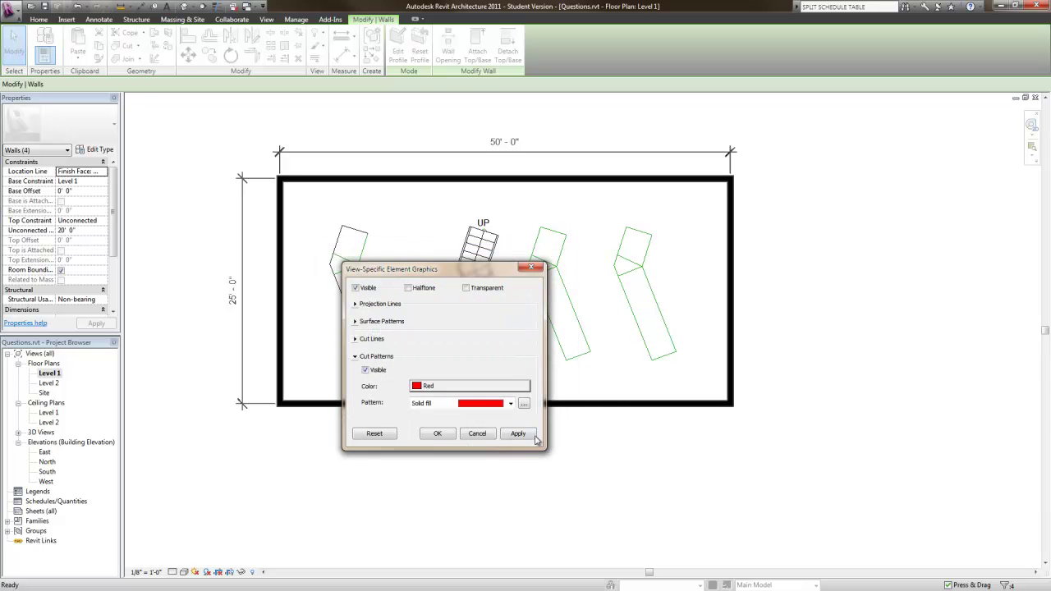
left_click(519, 434)
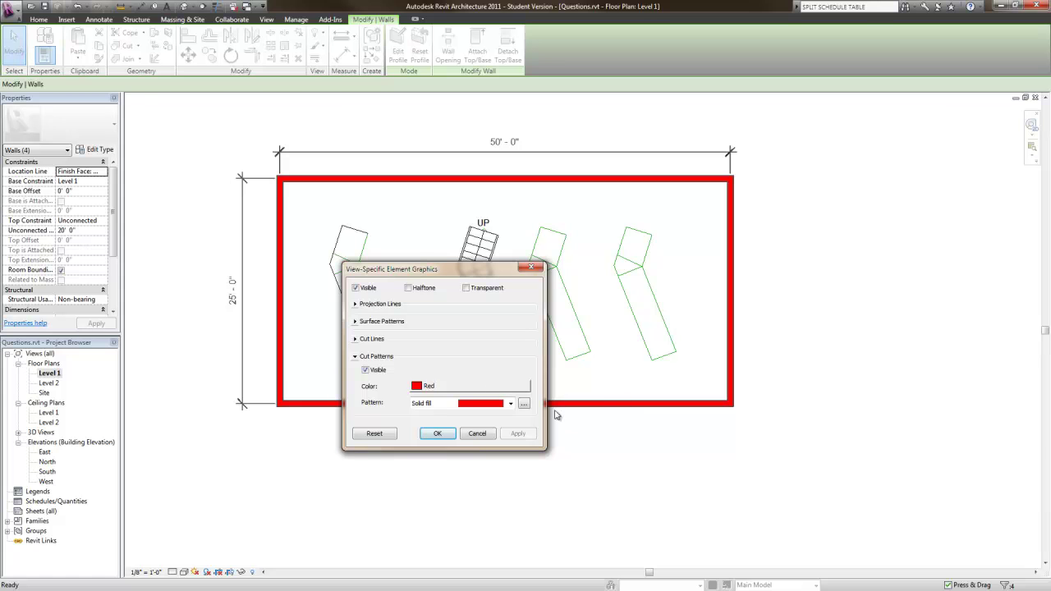
Step: Set the walls' cut pattern colour to grey RGB 128-128-128 and accept the graphics override
left_click(482, 388)
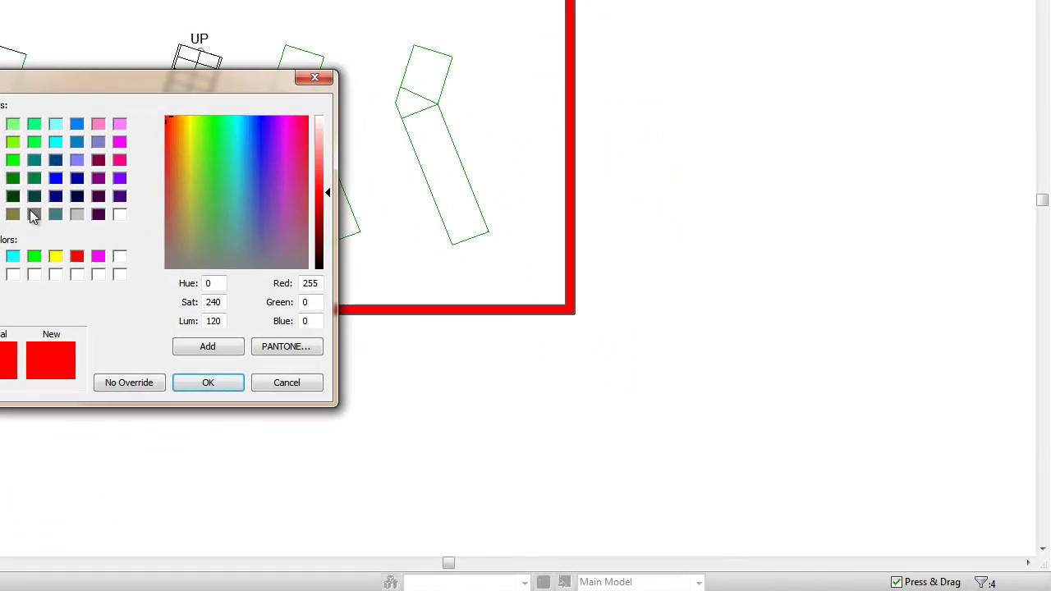
left_click(32, 215)
left_click(204, 383)
left_click(249, 355)
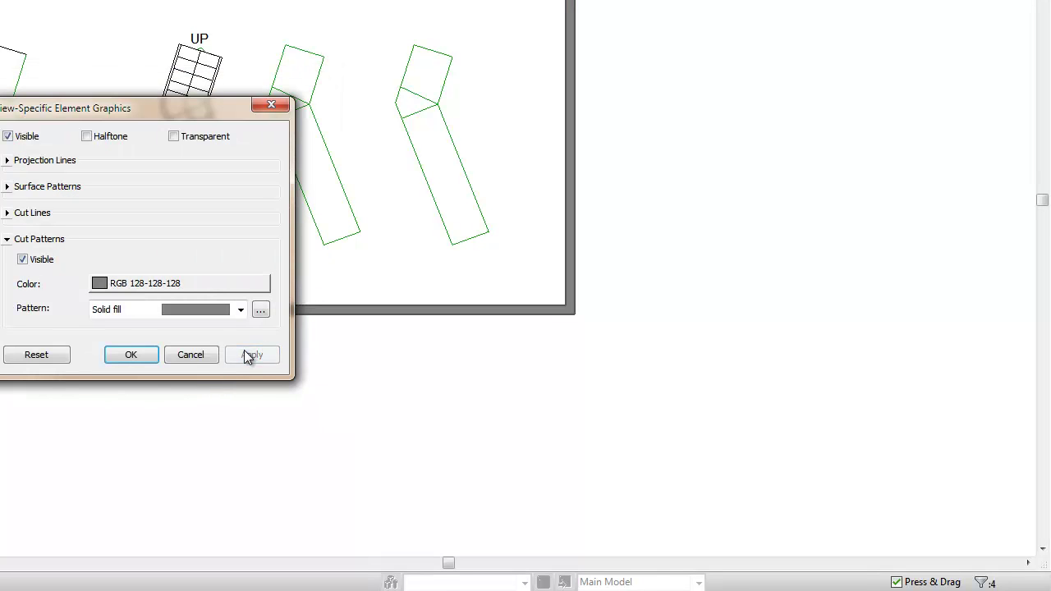
left_click(132, 354)
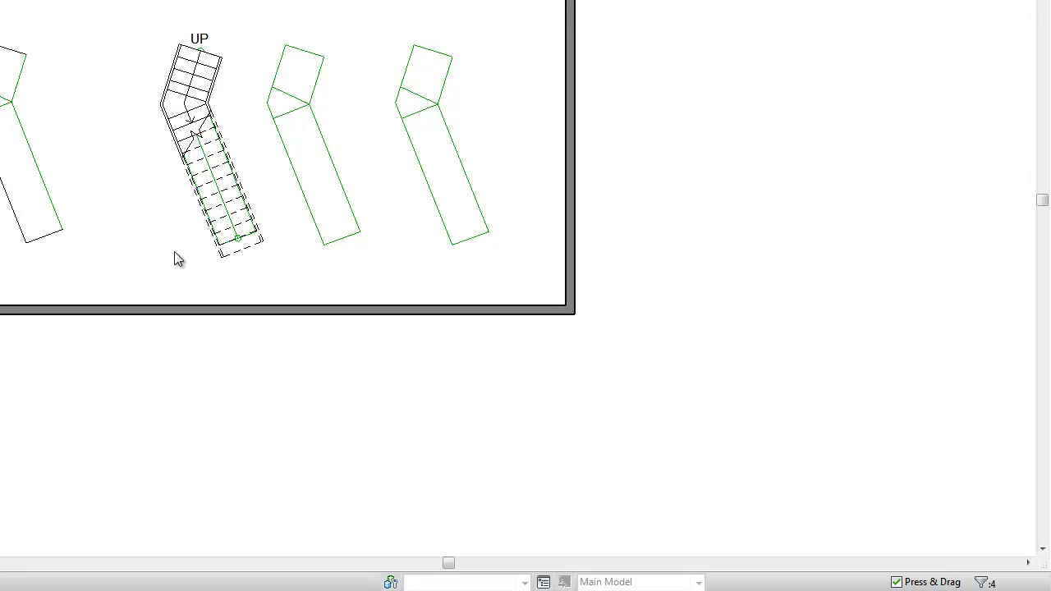
scroll(189, 263, "down", 2)
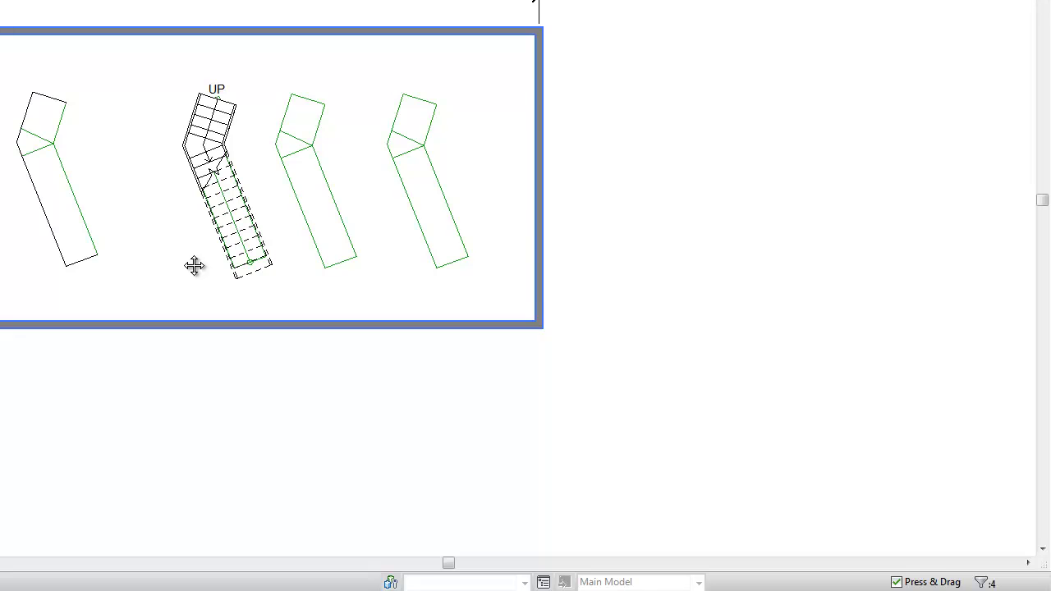
middle_click_drag(179, 264, 174, 264)
scroll(173, 259, "up", 1)
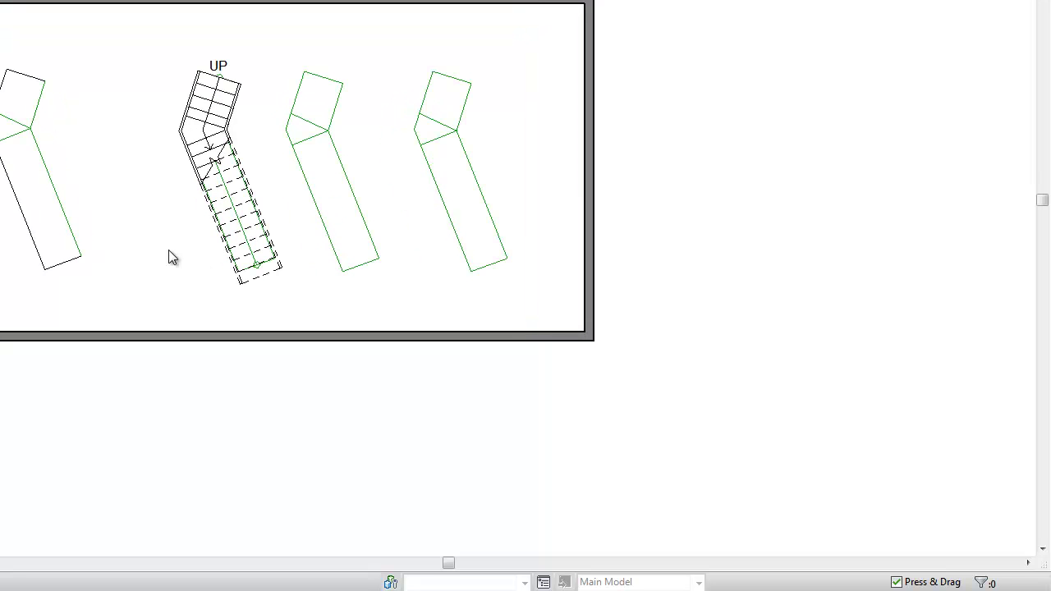
scroll(168, 251, "up", 1)
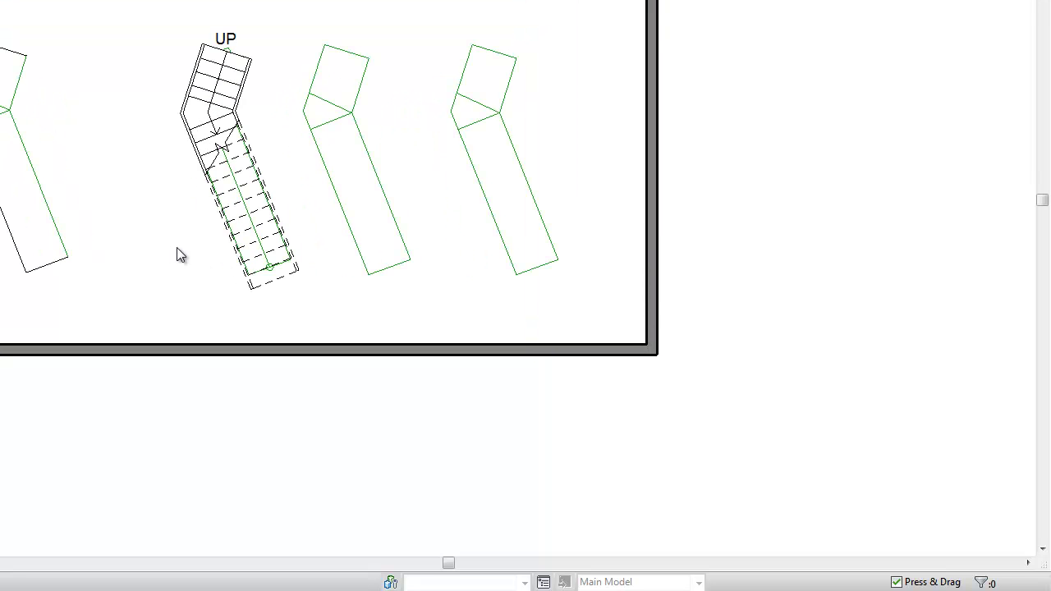